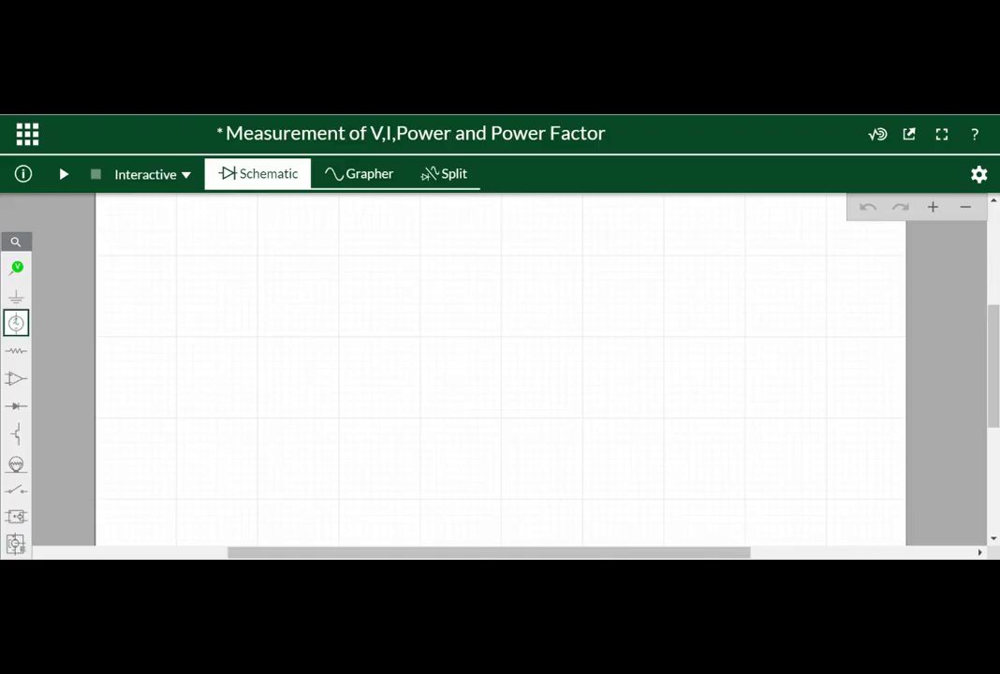
- Place AC voltage source V1 and resistor R1 on the canvas
{"action": "left_click", "coordinate": [16, 323]}
{"action": "left_click", "coordinate": [76, 359]}
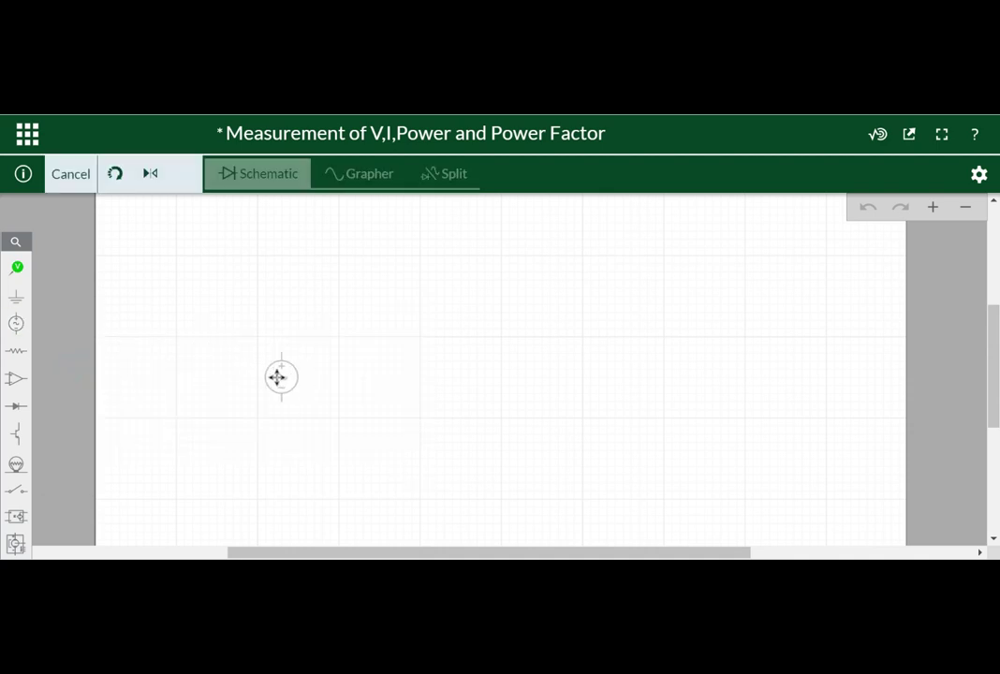
{"action": "left_click", "coordinate": [268, 375]}
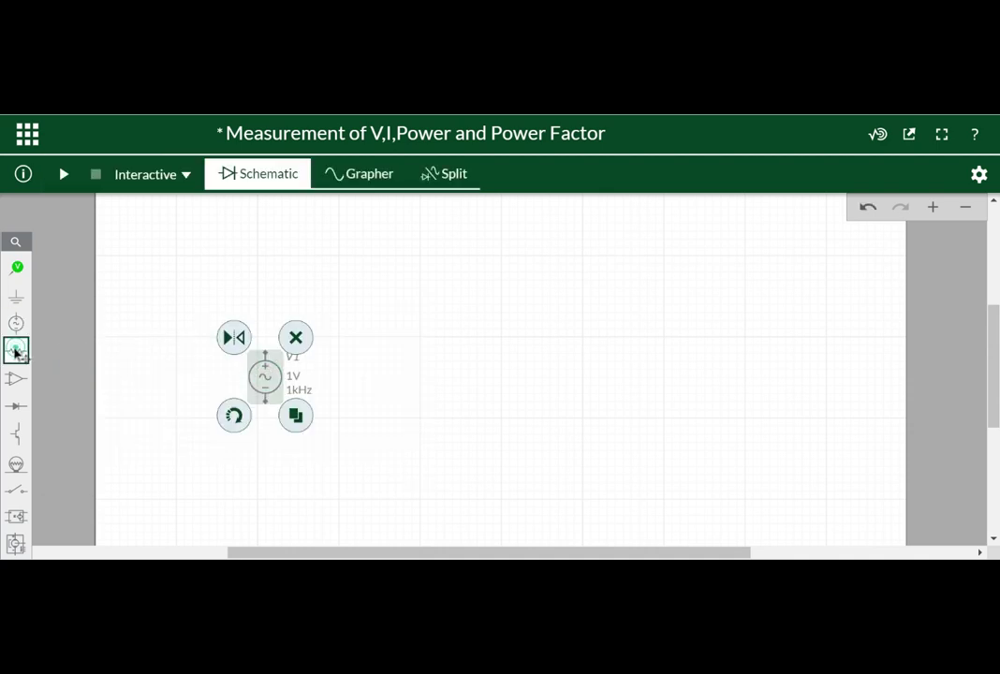
{"action": "left_click", "coordinate": [16, 351]}
{"action": "left_click", "coordinate": [78, 398]}
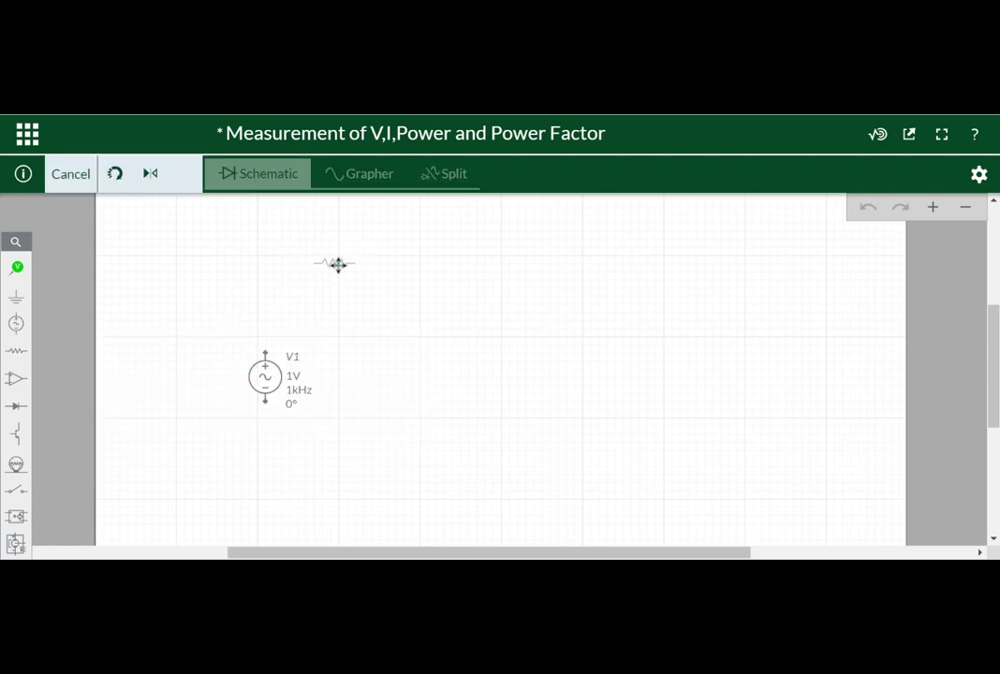
{"action": "left_click", "coordinate": [336, 263]}
- Place capacitor C1 and inductor L1 in a row to the right of R1
{"action": "left_click", "coordinate": [23, 354]}
{"action": "left_click", "coordinate": [141, 385]}
{"action": "left_click", "coordinate": [471, 262]}
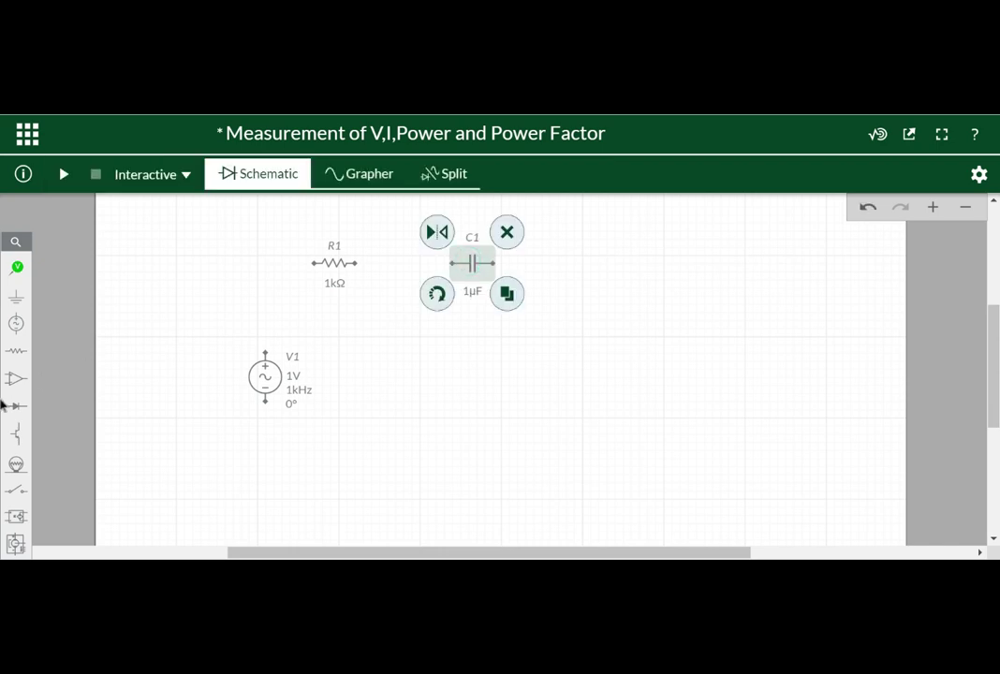
{"action": "left_click", "coordinate": [17, 352]}
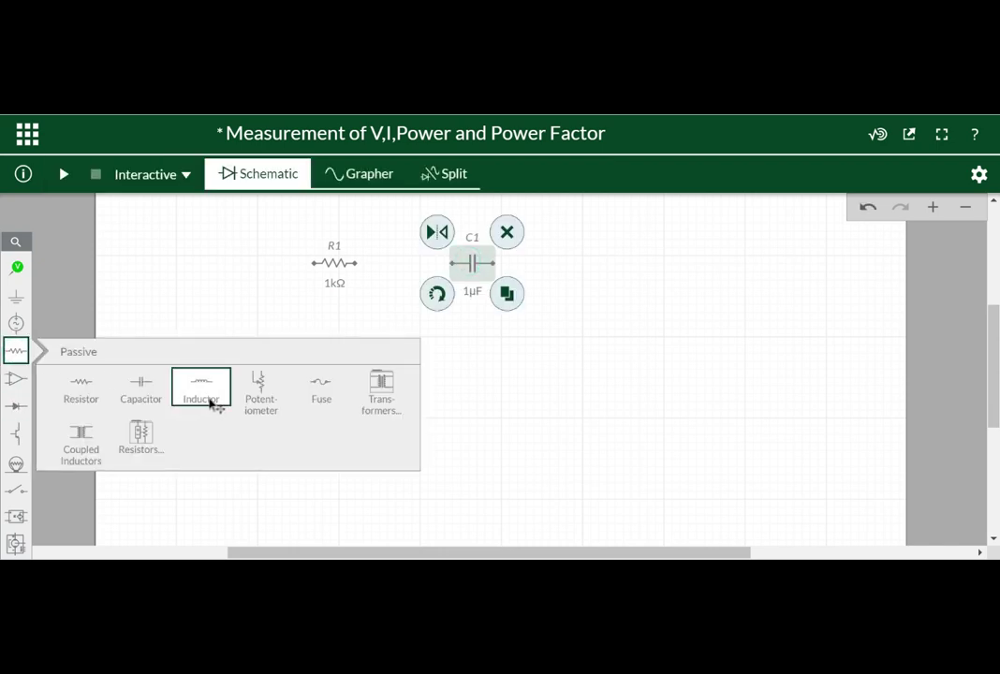
{"action": "left_click", "coordinate": [208, 397]}
{"action": "left_click", "coordinate": [603, 270]}
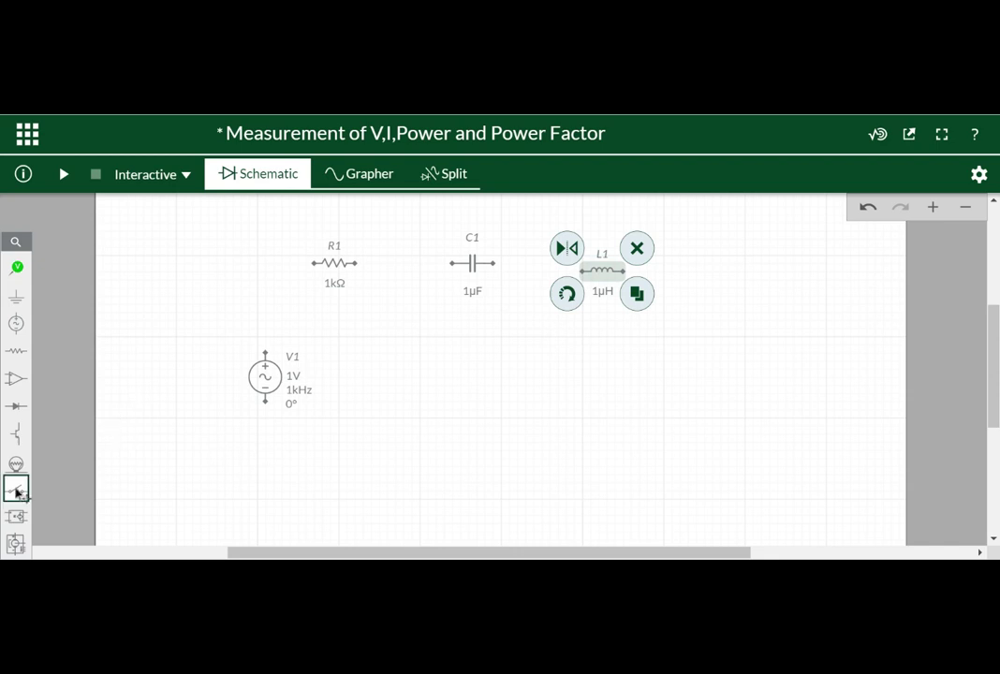
- Add a ground symbol below the components
{"action": "left_click", "coordinate": [17, 301]}
{"action": "left_click", "coordinate": [79, 335]}
{"action": "left_click", "coordinate": [496, 479]}
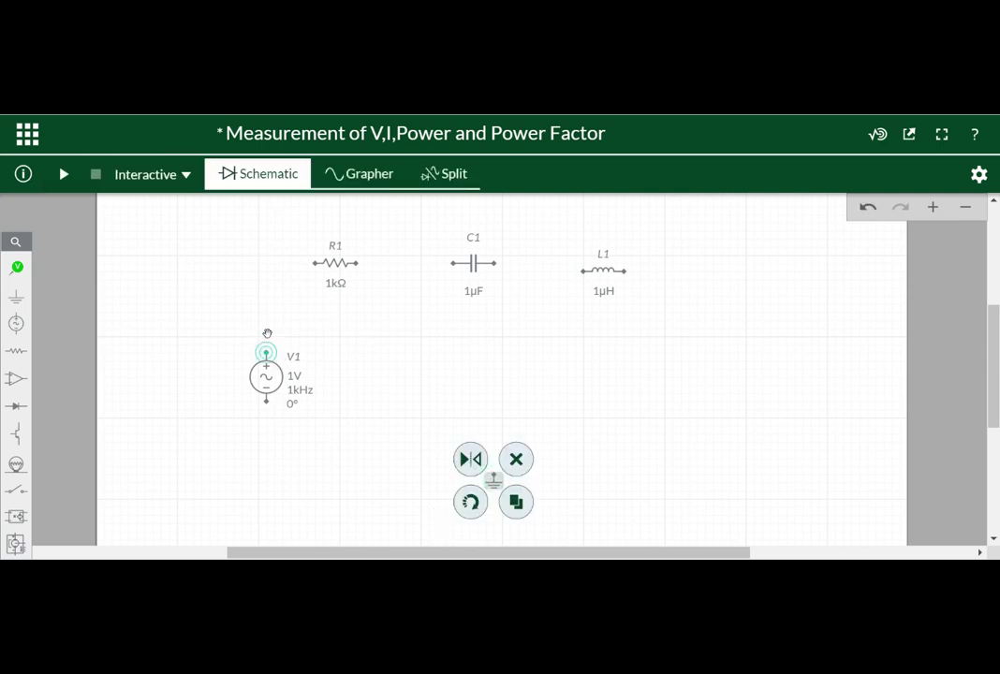
- Wire V1's top terminal to R1, and R1 to C1
{"action": "left_click", "coordinate": [266, 352]}
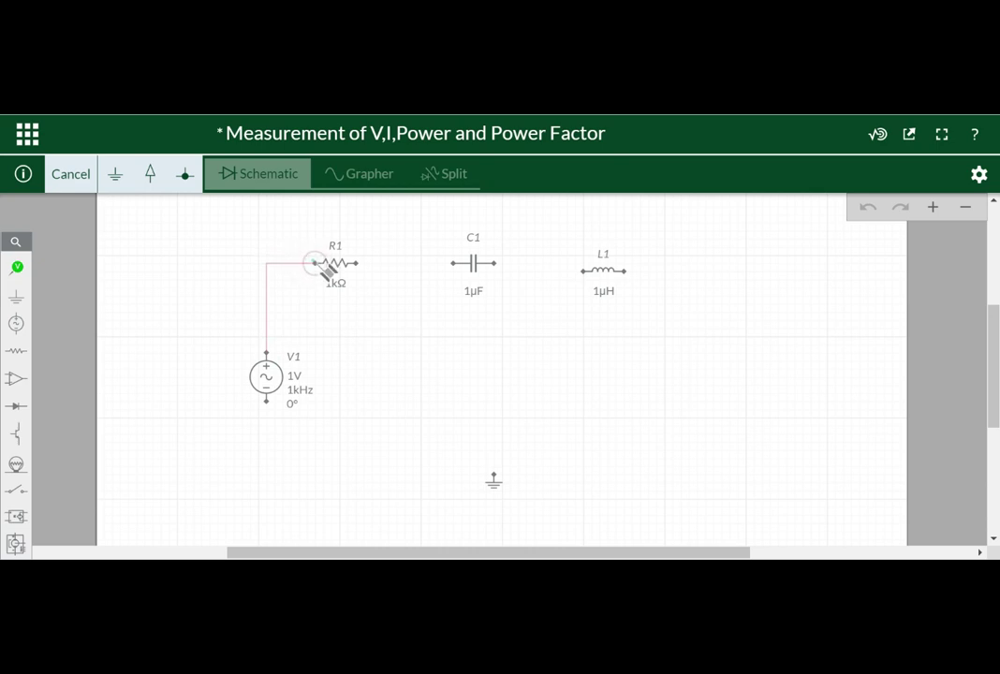
{"action": "left_click", "coordinate": [314, 262]}
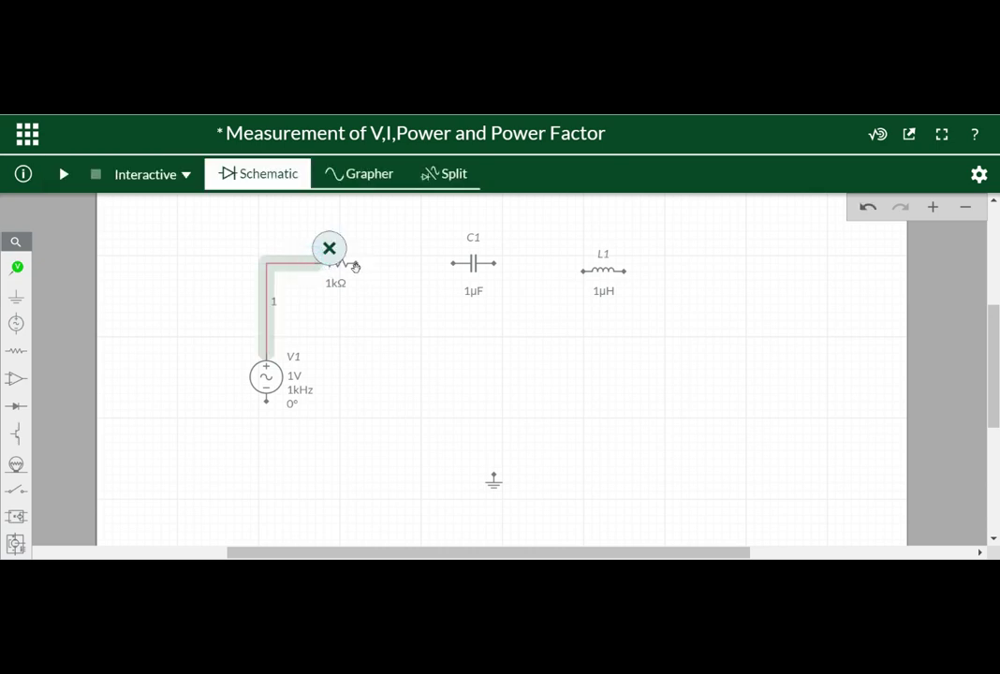
{"action": "left_click", "coordinate": [375, 279]}
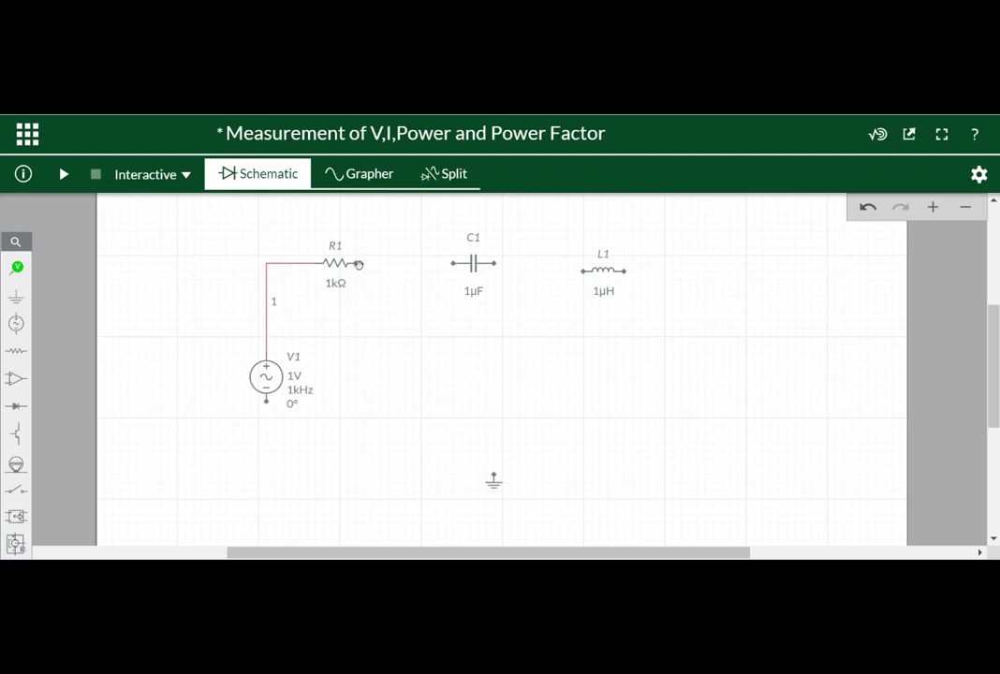
{"action": "left_click", "coordinate": [357, 264]}
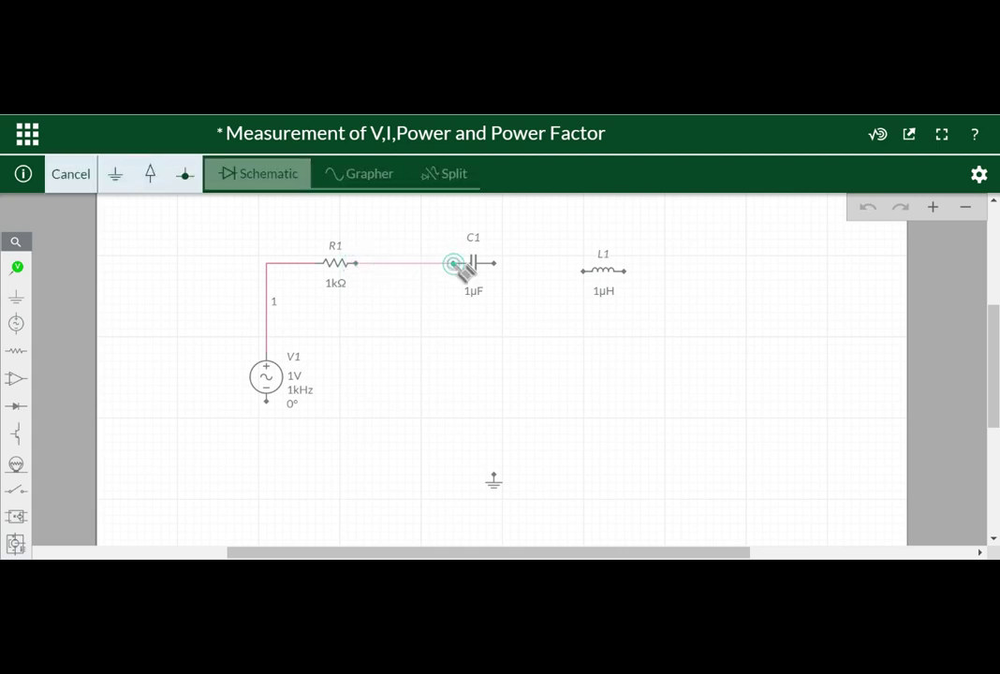
{"action": "left_click", "coordinate": [454, 264]}
- Wire C1 to L1, align L1, and close the loop back to V1's bottom terminal
{"action": "left_click", "coordinate": [496, 266]}
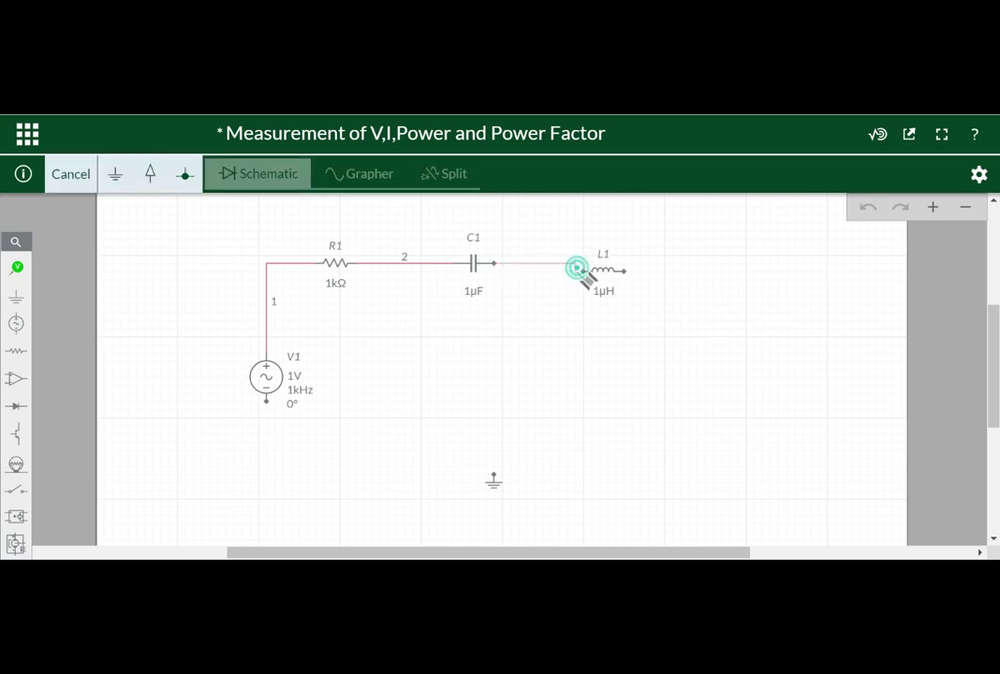
{"action": "left_click", "coordinate": [588, 274]}
{"action": "left_click", "coordinate": [607, 275]}
{"action": "left_click_drag", "start_coordinate": [615, 270], "coordinate": [615, 264]}
{"action": "left_click", "coordinate": [618, 295]}
{"action": "left_click", "coordinate": [633, 265]}
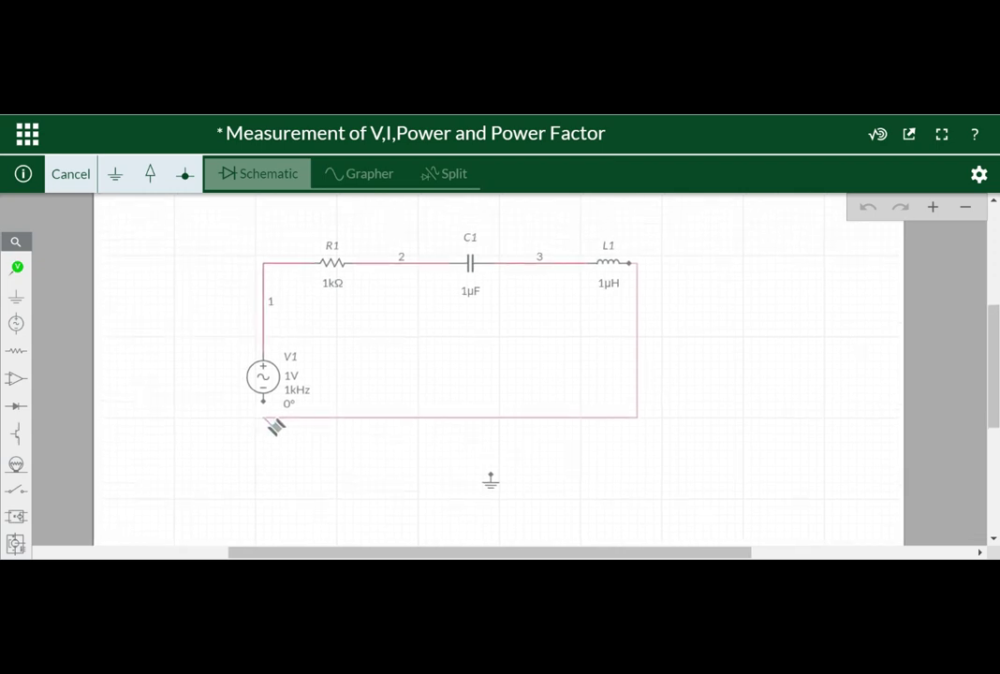
{"action": "left_click", "coordinate": [263, 402]}
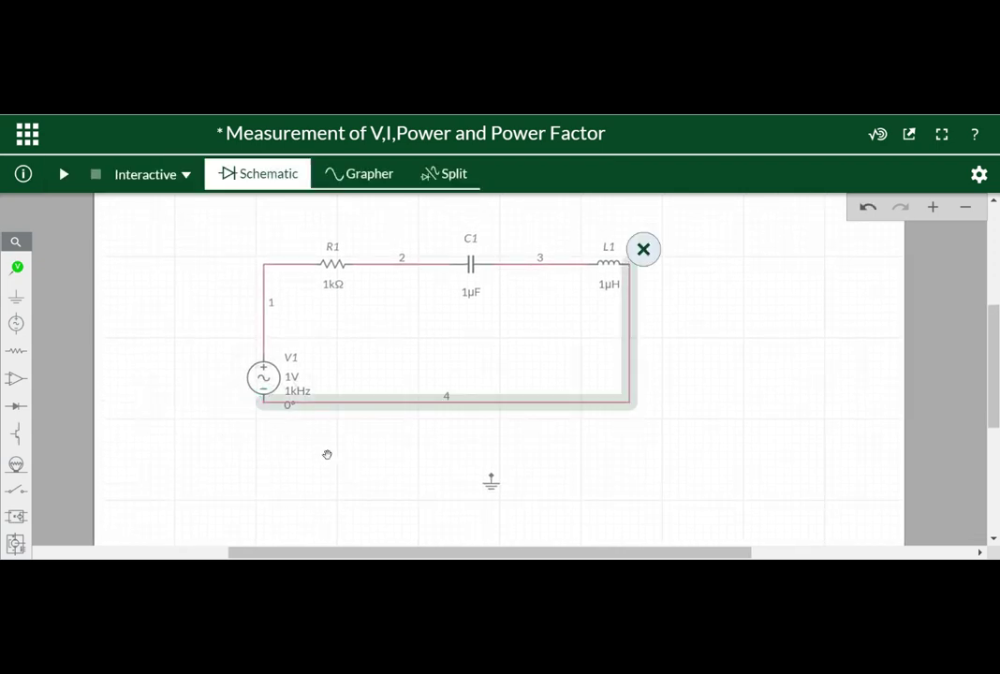
- Attach the ground symbol to the bottom wire as node 0
{"action": "left_click", "coordinate": [491, 484]}
{"action": "left_click_drag", "start_coordinate": [491, 485], "coordinate": [468, 408]}
{"action": "left_click", "coordinate": [469, 460]}
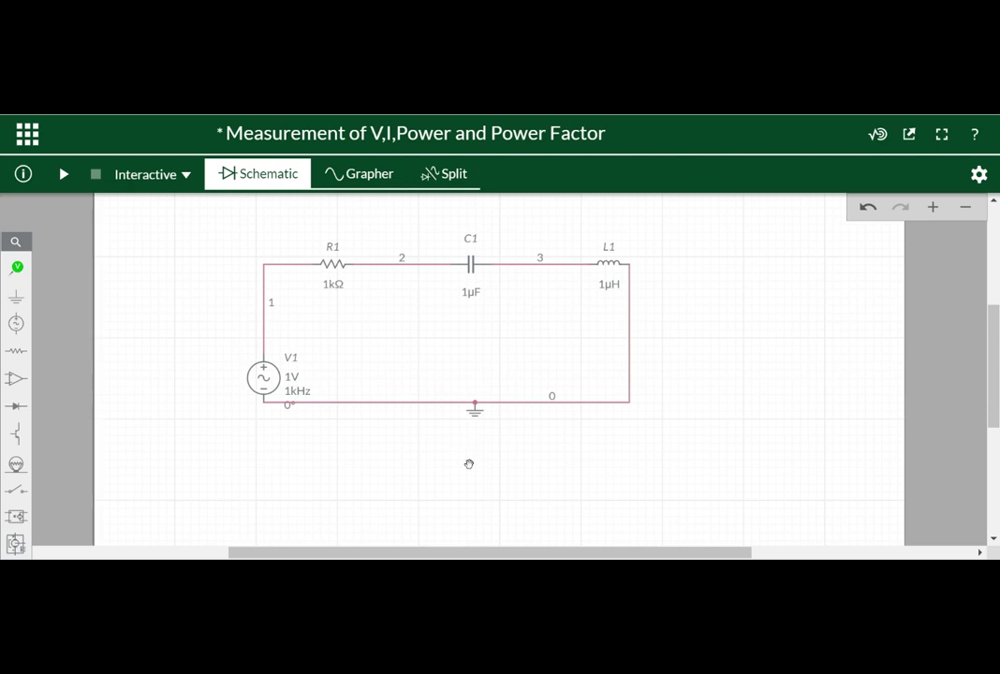
- Reposition the ground just below the bottom wire
{"action": "left_click", "coordinate": [473, 415]}
{"action": "left_click_drag", "start_coordinate": [473, 415], "coordinate": [476, 442]}
{"action": "left_click", "coordinate": [597, 484]}
- Place voltage probe PR1 at R1's left end and current probe PR2 before L1
{"action": "left_click", "coordinate": [18, 267]}
{"action": "left_click", "coordinate": [80, 302]}
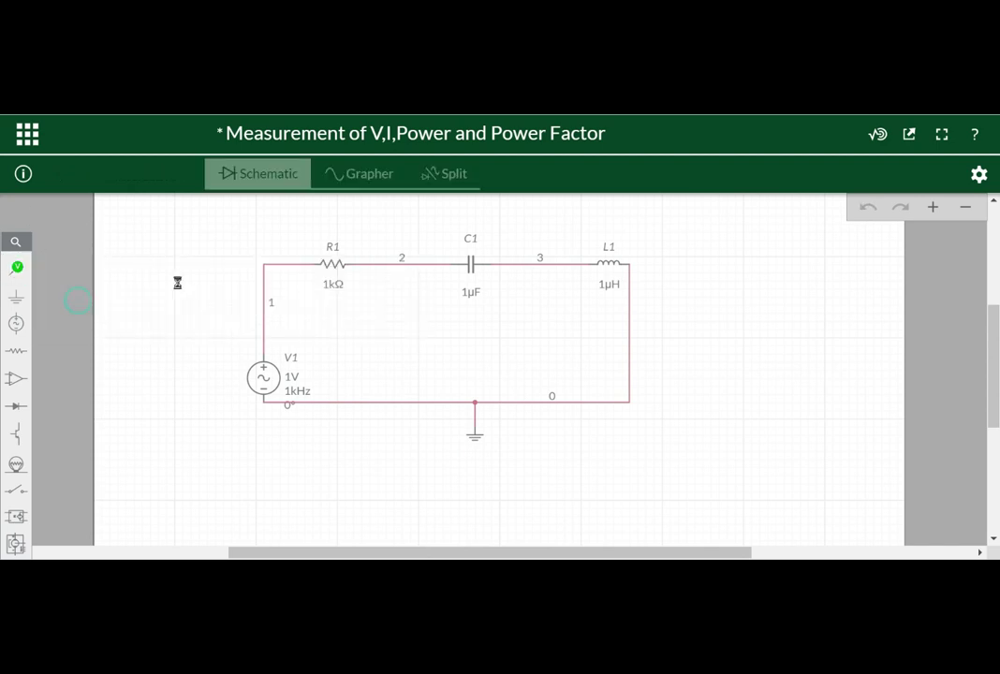
{"action": "left_click", "coordinate": [281, 255]}
{"action": "left_click", "coordinate": [18, 268]}
{"action": "left_click", "coordinate": [134, 311]}
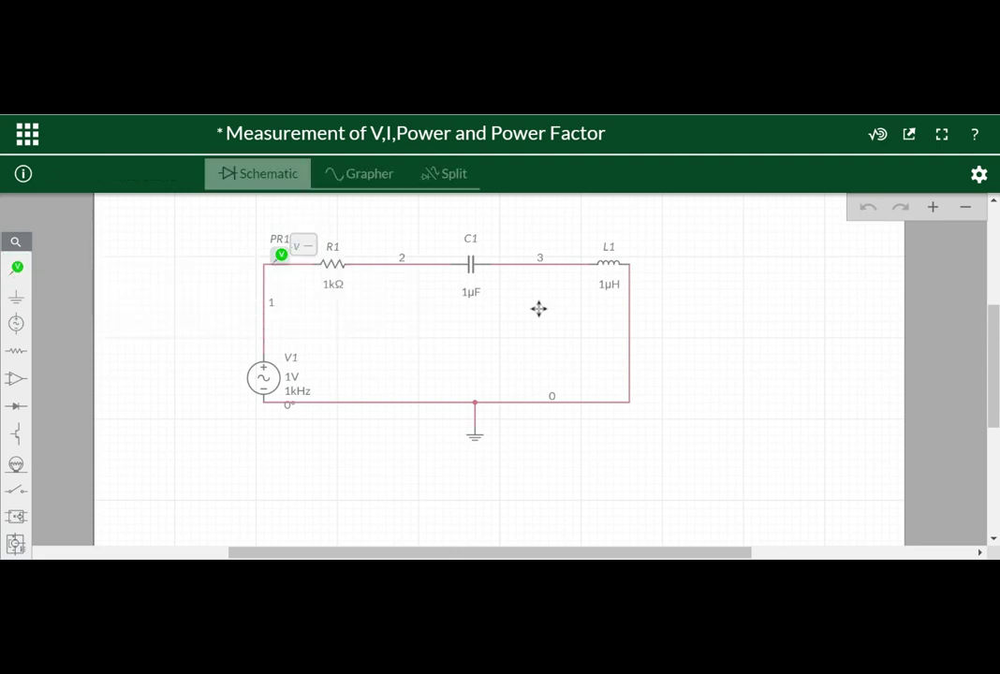
{"action": "left_click", "coordinate": [552, 253]}
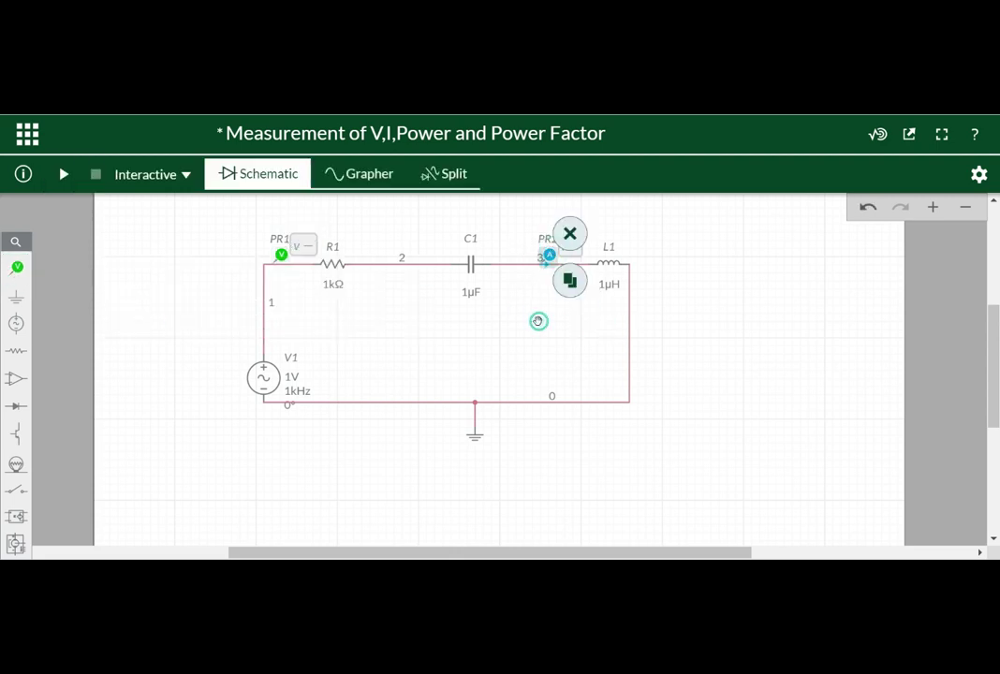
- Set source V1 to 12 V at 50 Hz
{"action": "left_click_drag", "start_coordinate": [259, 384], "coordinate": [273, 346]}
{"action": "double_click", "coordinate": [273, 347]}
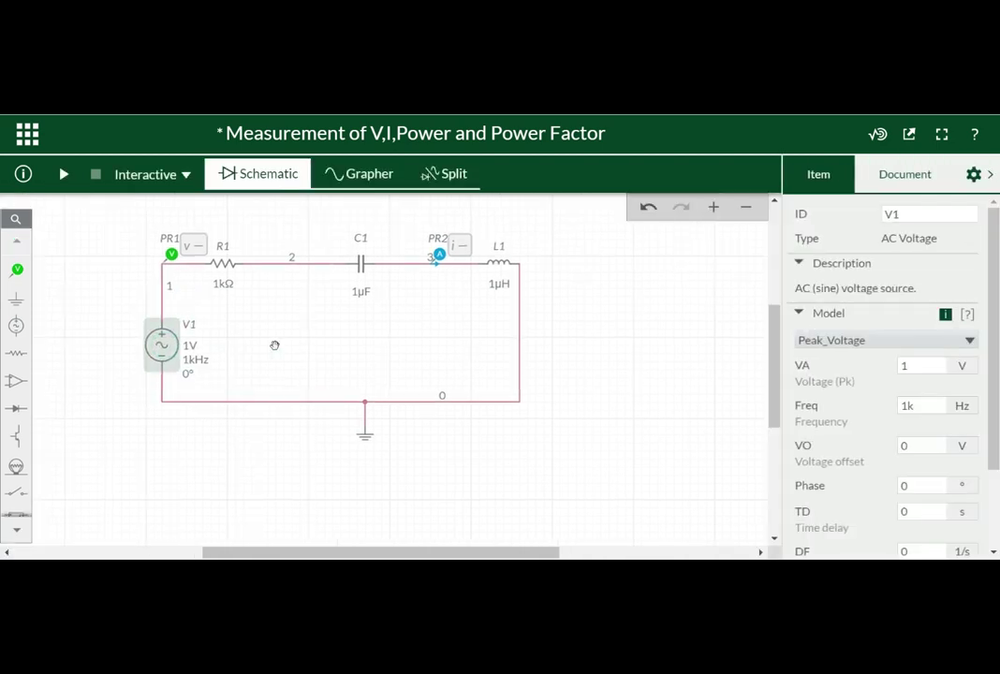
{"action": "left_click_drag", "start_coordinate": [922, 371], "coordinate": [902, 407]}
{"action": "type", "text": "12"}
{"action": "type", "text": "5"}
{"action": "type", "text": "0"}
{"action": "left_click", "coordinate": [613, 492]}
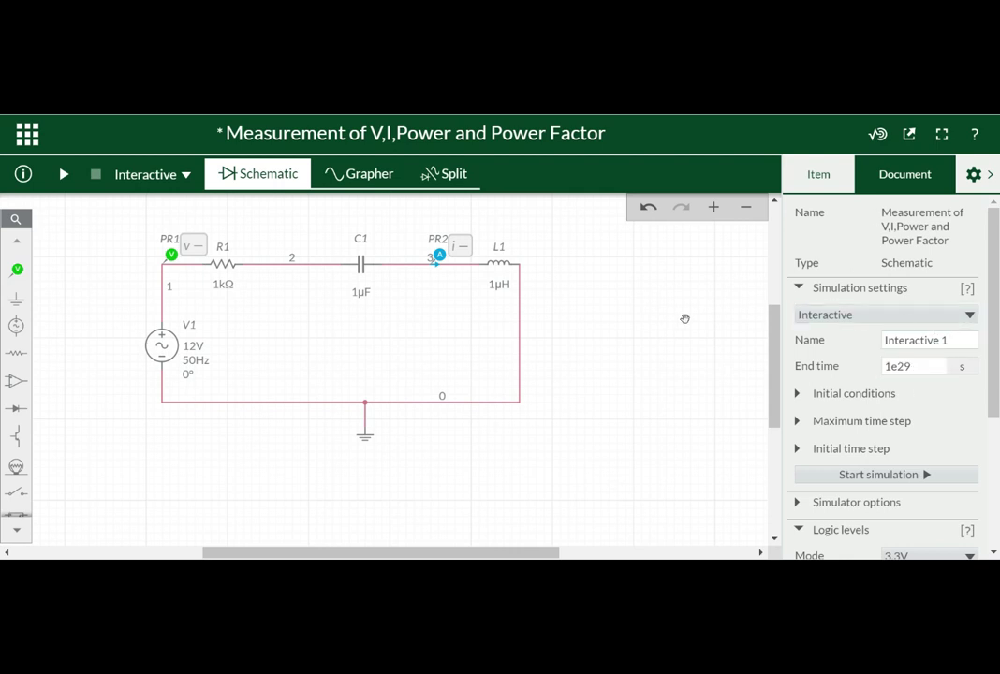
{"action": "left_click", "coordinate": [161, 347]}
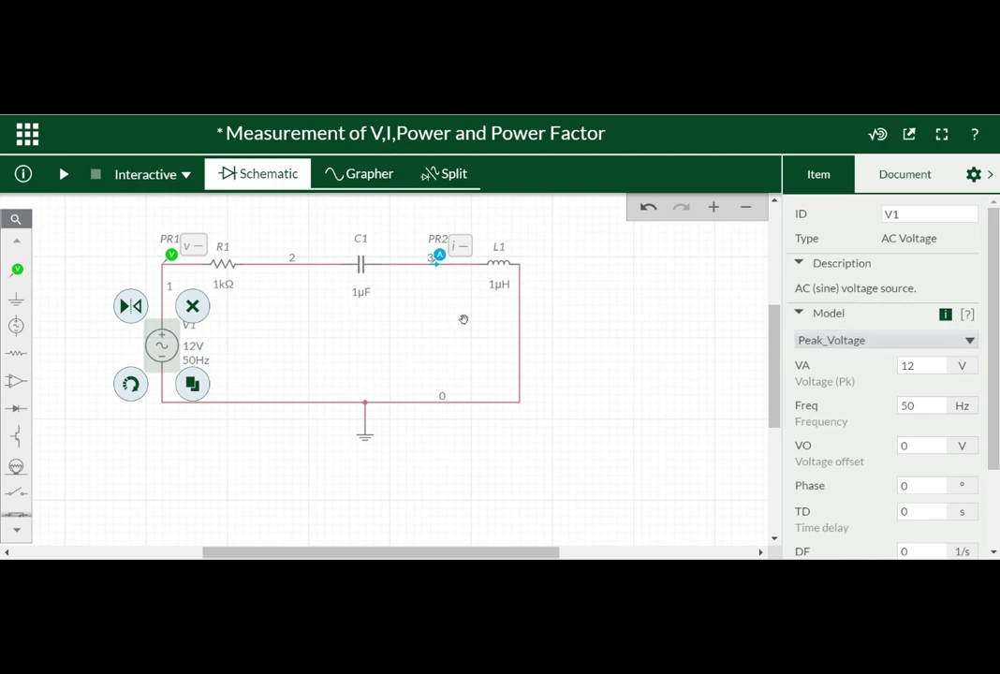
{"action": "left_click", "coordinate": [440, 484]}
- Change R1's resistance to 470 Ω and keep C1 at 1 µF
{"action": "left_click", "coordinate": [225, 264]}
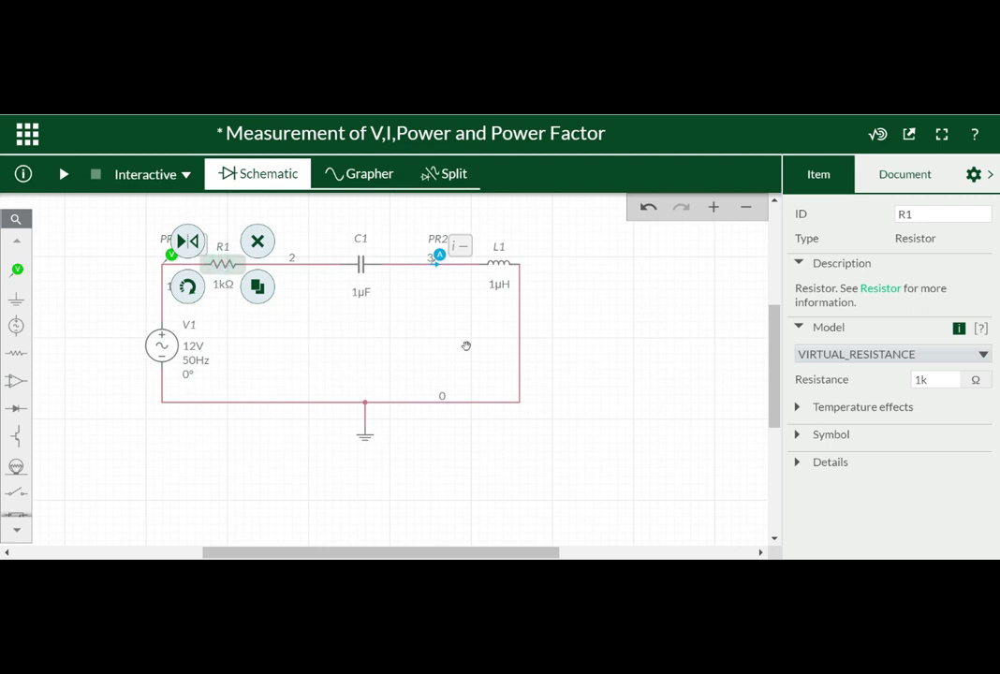
{"action": "double_click", "coordinate": [917, 380]}
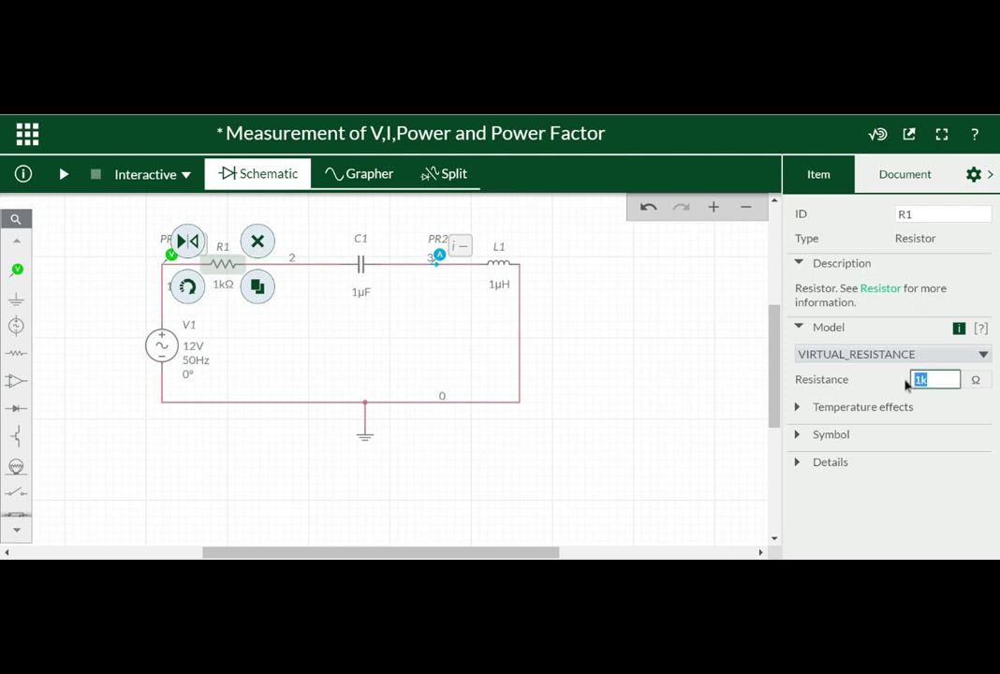
{"action": "type", "text": "470"}
{"action": "left_click", "coordinate": [715, 422]}
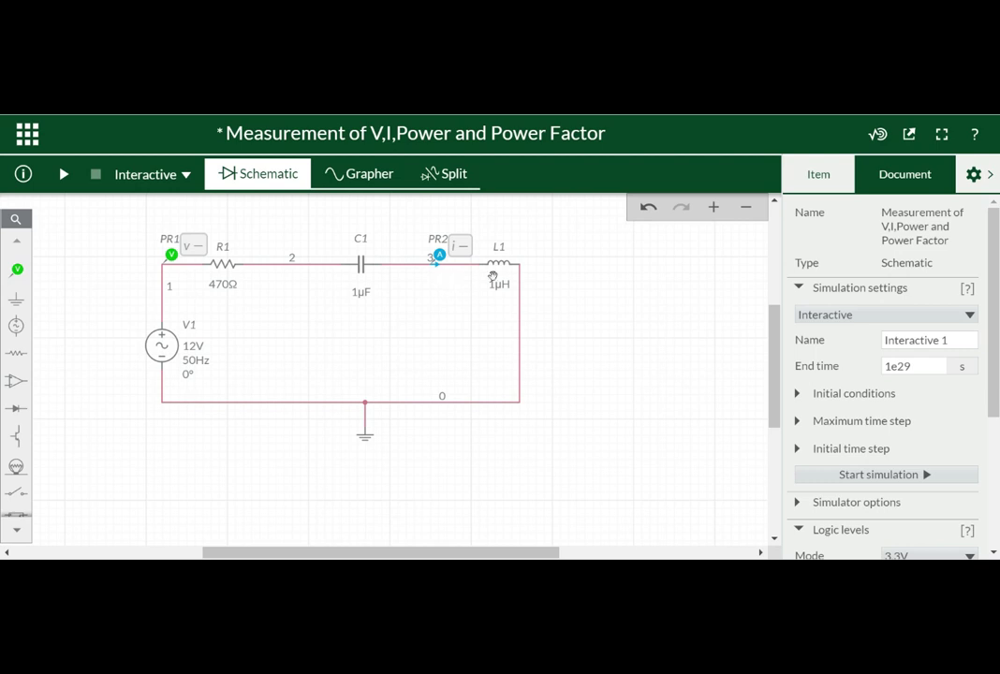
{"action": "left_click", "coordinate": [363, 281]}
{"action": "left_click", "coordinate": [933, 377]}
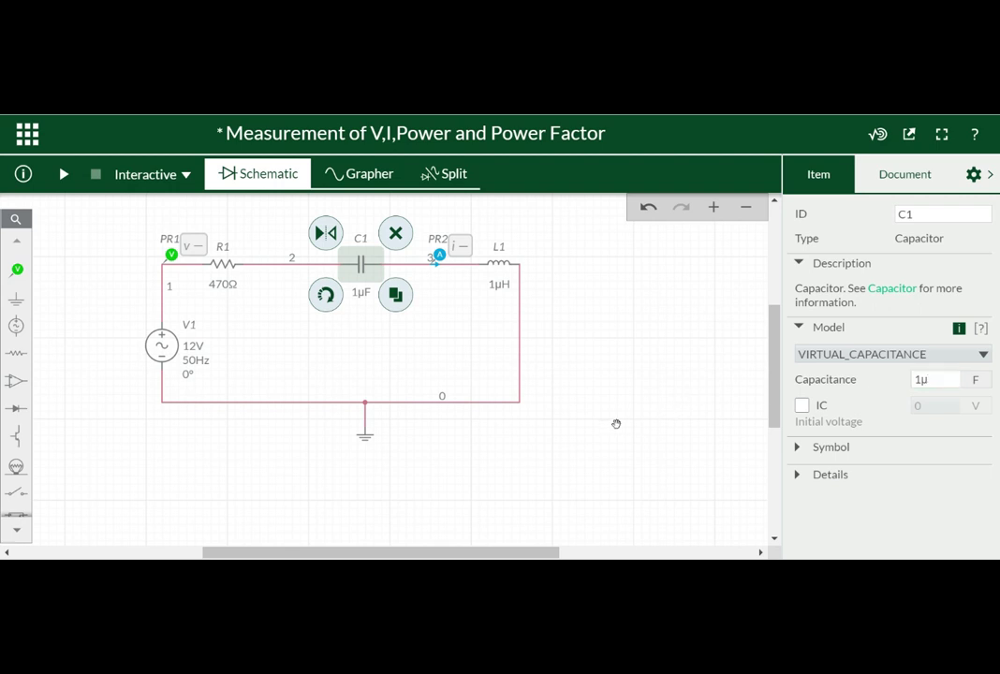
{"action": "left_click", "coordinate": [616, 422]}
- Set inductor L1's inductance to 60 mH
{"action": "left_click", "coordinate": [495, 265]}
{"action": "left_click", "coordinate": [935, 378]}
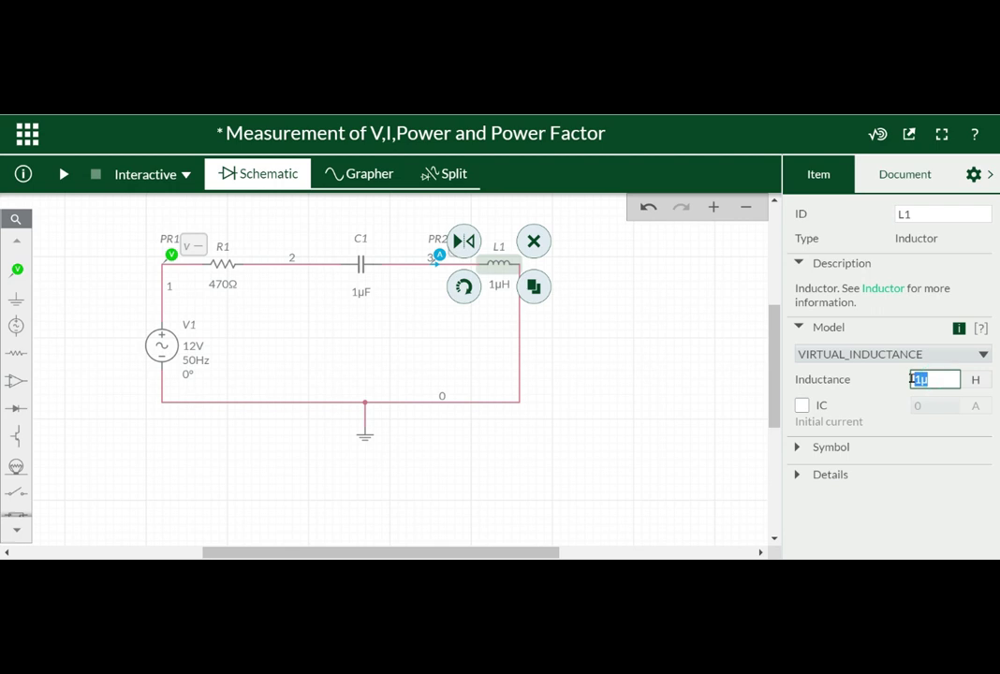
{"action": "type", "text": "60m"}
{"action": "left_click", "coordinate": [680, 422]}
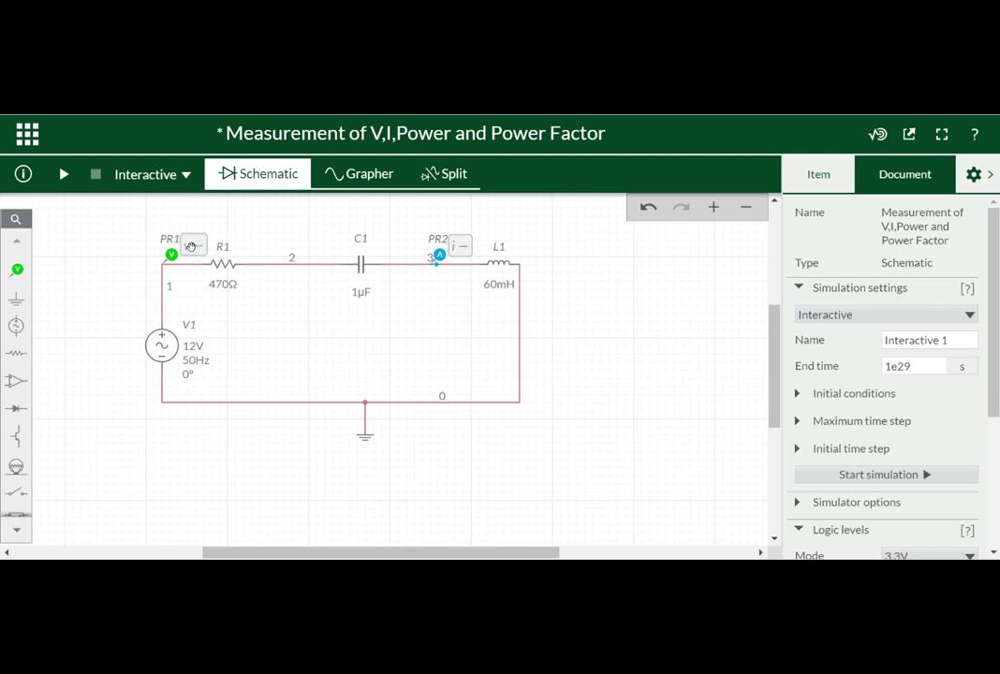
- Enable Periodic and disable Instantaneous measurement labels on probes PR1 and PR2
{"action": "left_click", "coordinate": [171, 253]}
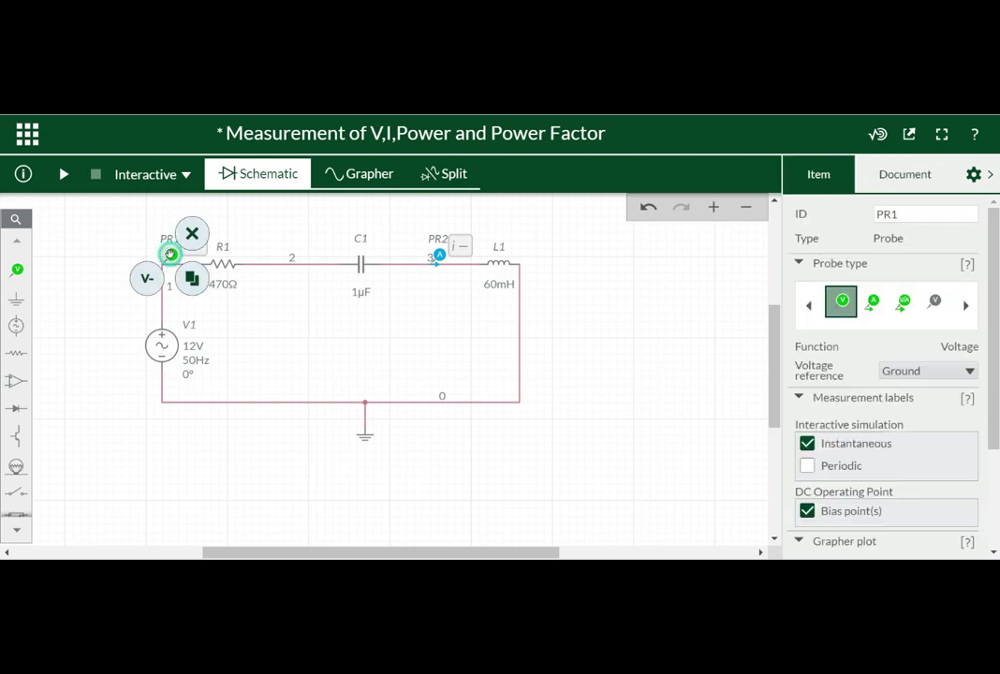
{"action": "left_click", "coordinate": [808, 467]}
{"action": "left_click", "coordinate": [807, 443]}
{"action": "left_click", "coordinate": [439, 255]}
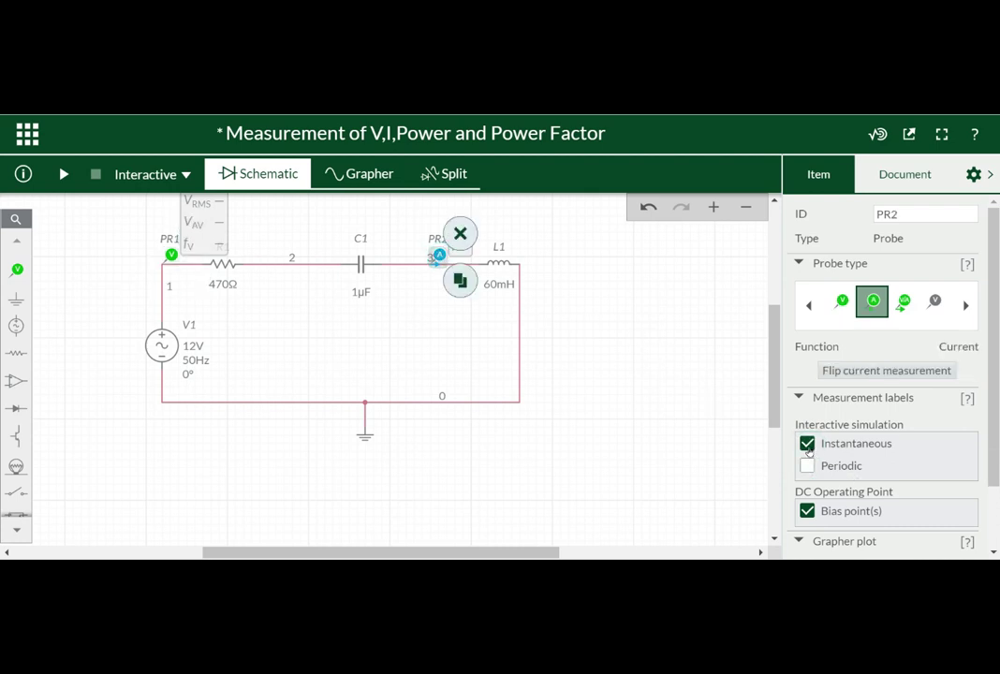
{"action": "left_click", "coordinate": [807, 447]}
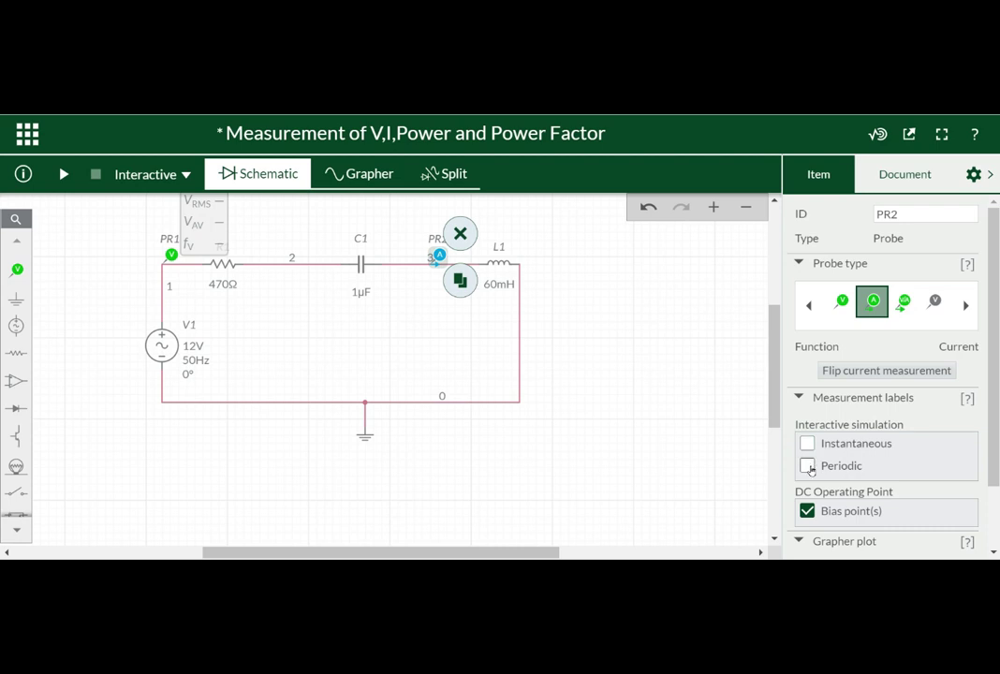
{"action": "left_click", "coordinate": [807, 466]}
{"action": "left_click", "coordinate": [662, 448]}
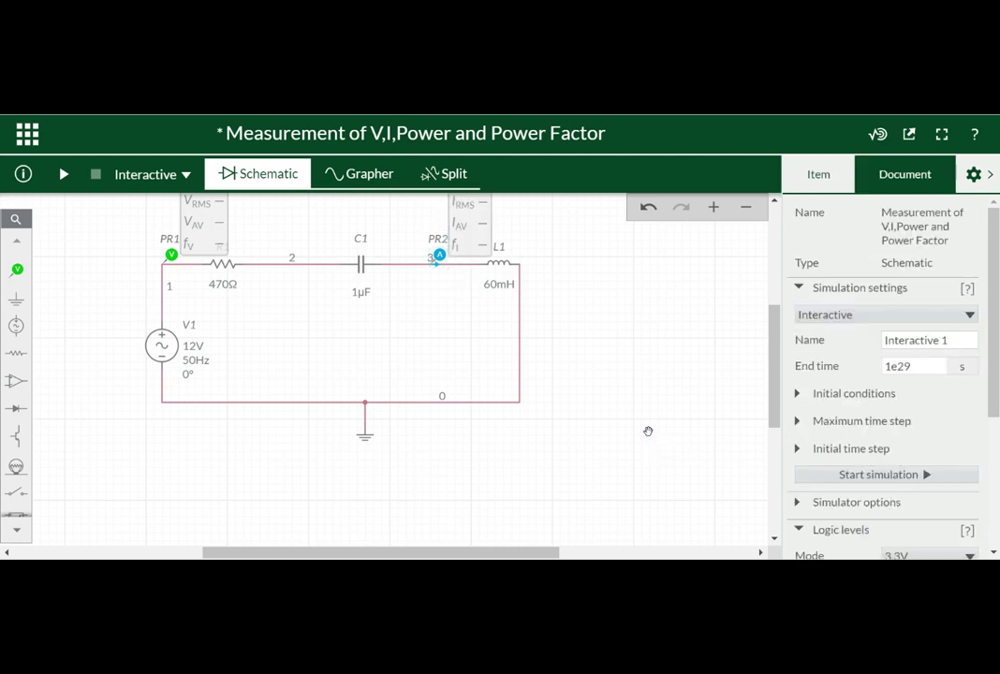
{"action": "scroll", "coordinate": [650, 450], "scroll_direction": "right", "scroll_amount": 5}
{"action": "scroll", "coordinate": [651, 450], "scroll_direction": "left", "scroll_amount": 4}
- Run the simulation, giving 8.4853 V RMS and 2.6610 mA RMS at 50 Hz
{"action": "left_click_drag", "start_coordinate": [768, 386], "coordinate": [767, 367]}
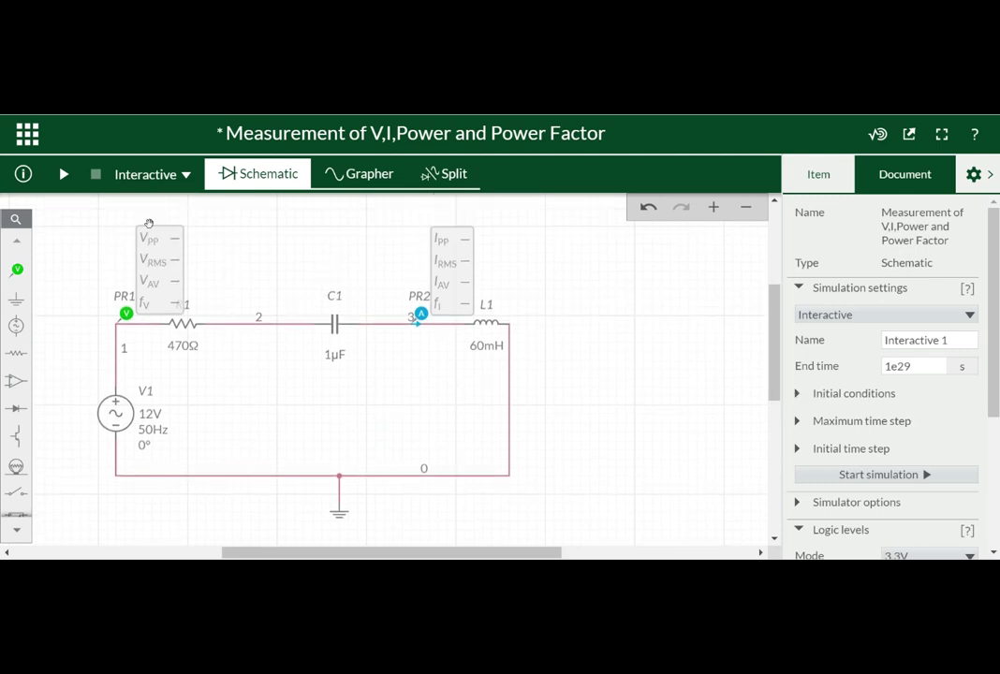
{"action": "left_click", "coordinate": [64, 175]}
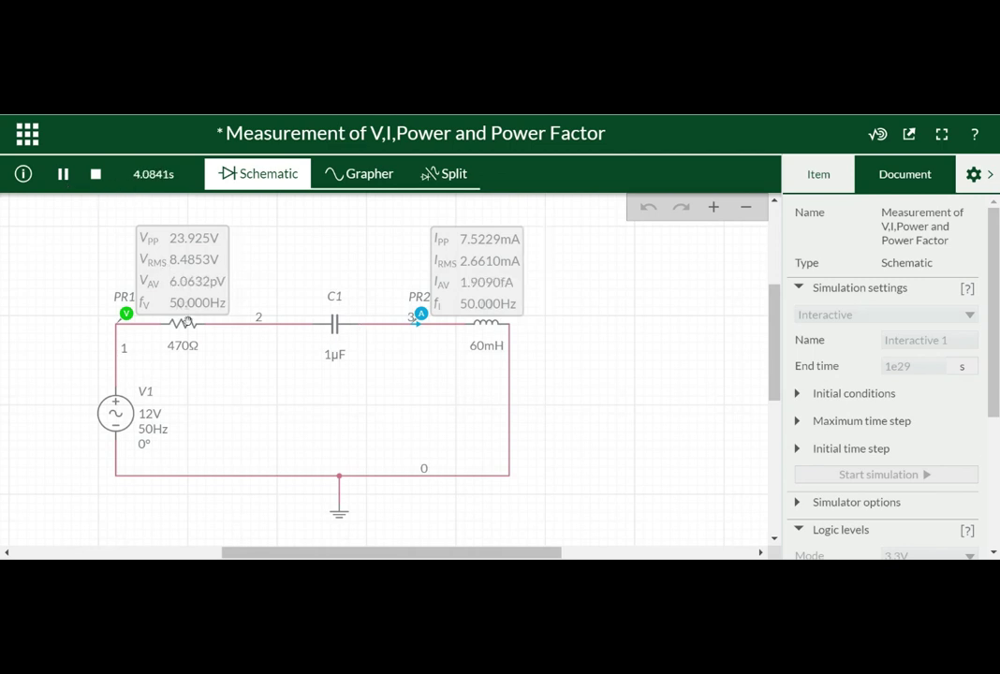
- Show the Grapher and set its trigger mode to Auto
{"action": "left_click", "coordinate": [358, 180]}
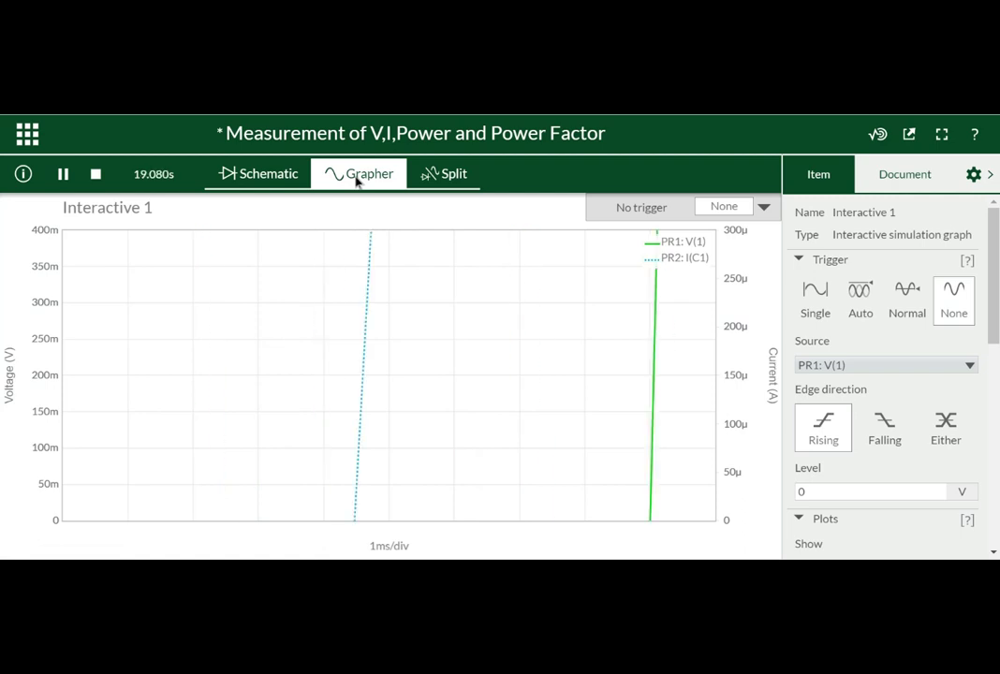
{"action": "left_click", "coordinate": [815, 300]}
{"action": "left_click", "coordinate": [884, 427]}
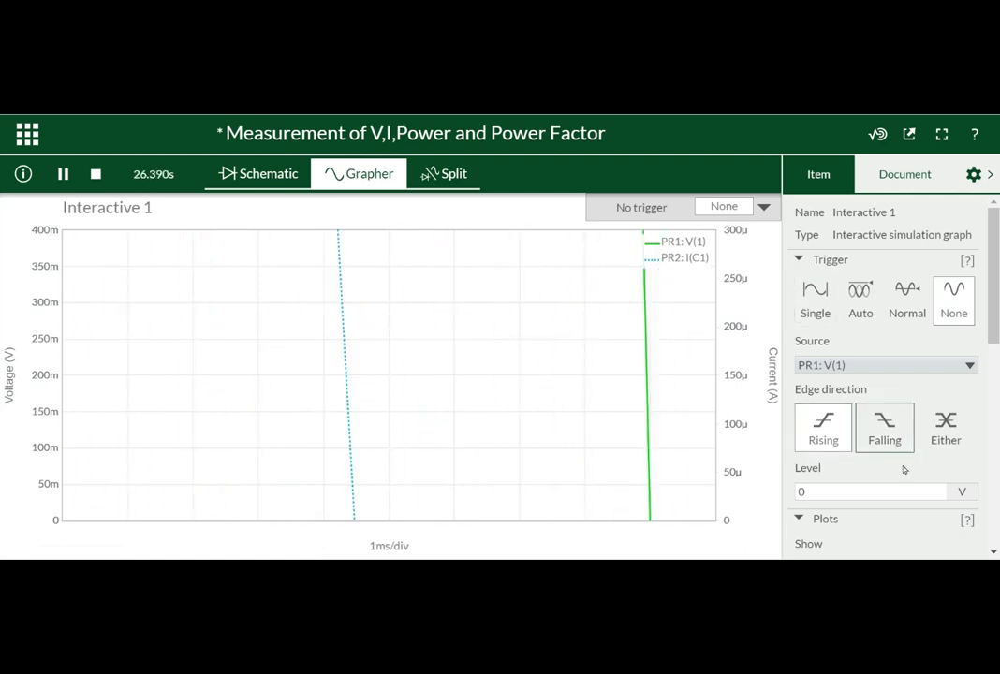
{"action": "left_click", "coordinate": [763, 207]}
{"action": "left_click", "coordinate": [742, 267]}
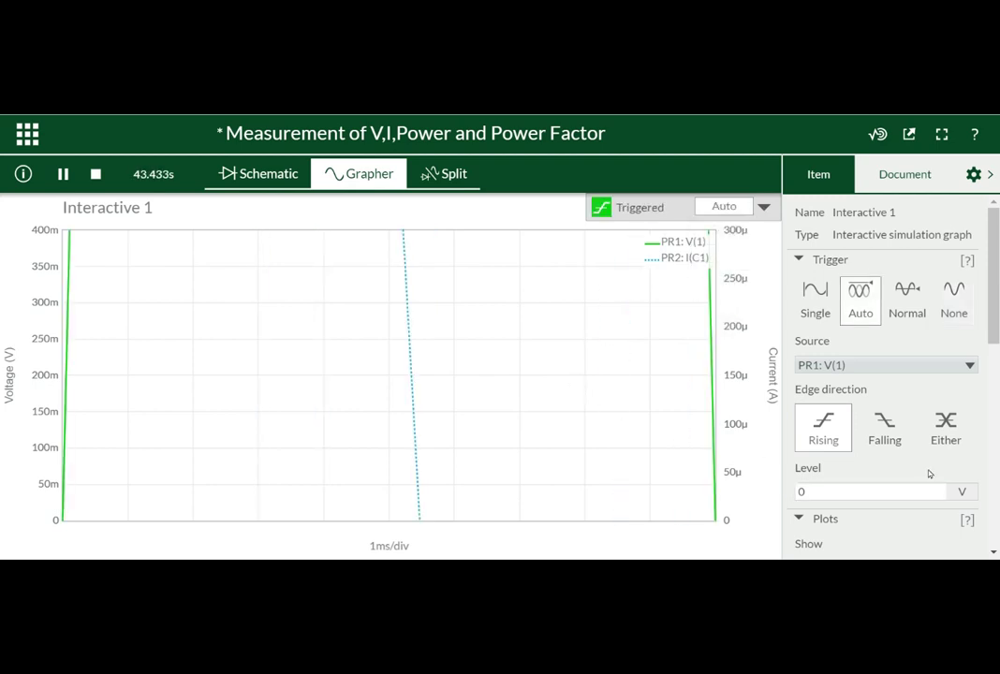
- Increase the grapher time base to 5 ms per division
{"action": "scroll", "coordinate": [929, 473], "scroll_direction": "down", "scroll_amount": 3}
{"action": "scroll", "coordinate": [929, 476], "scroll_direction": "down", "scroll_amount": 2}
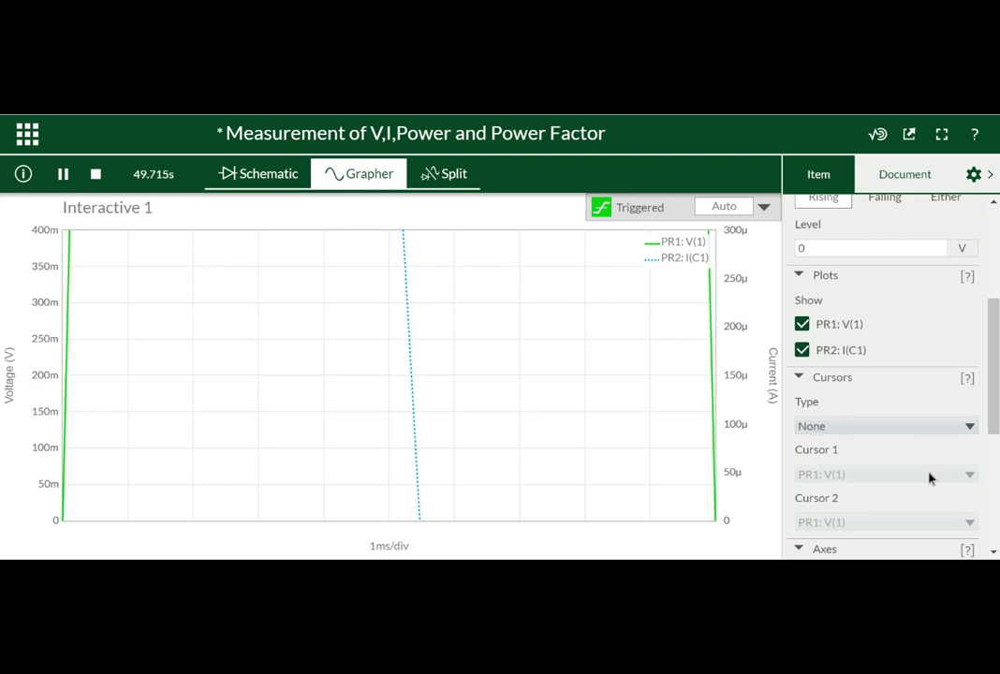
{"action": "scroll", "coordinate": [929, 479], "scroll_direction": "down", "scroll_amount": 5}
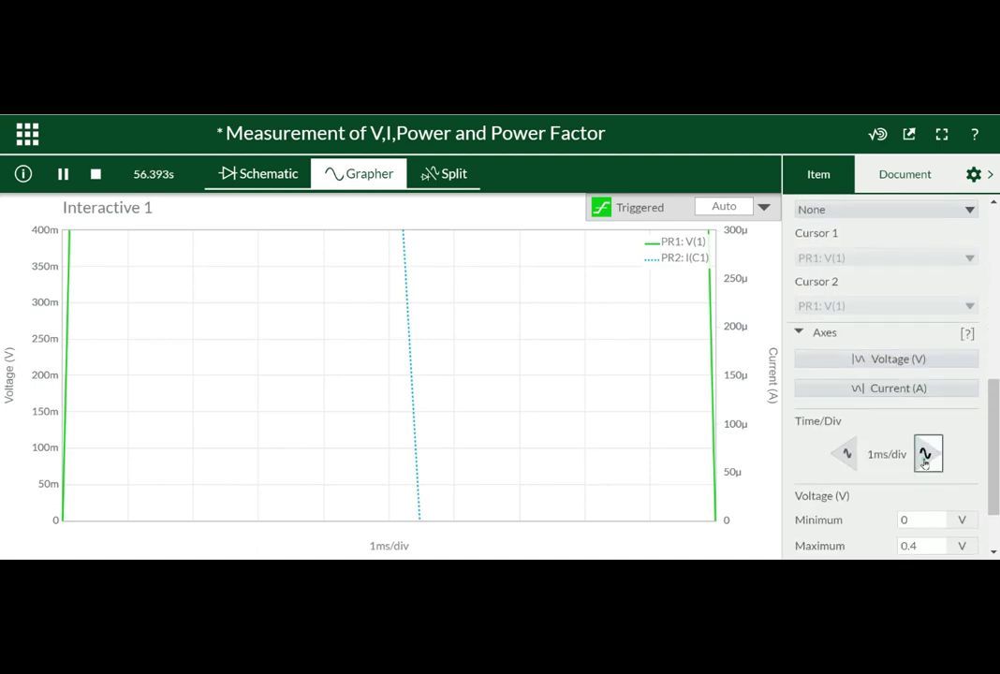
{"action": "left_click", "coordinate": [925, 458]}
{"action": "left_click", "coordinate": [925, 458]}
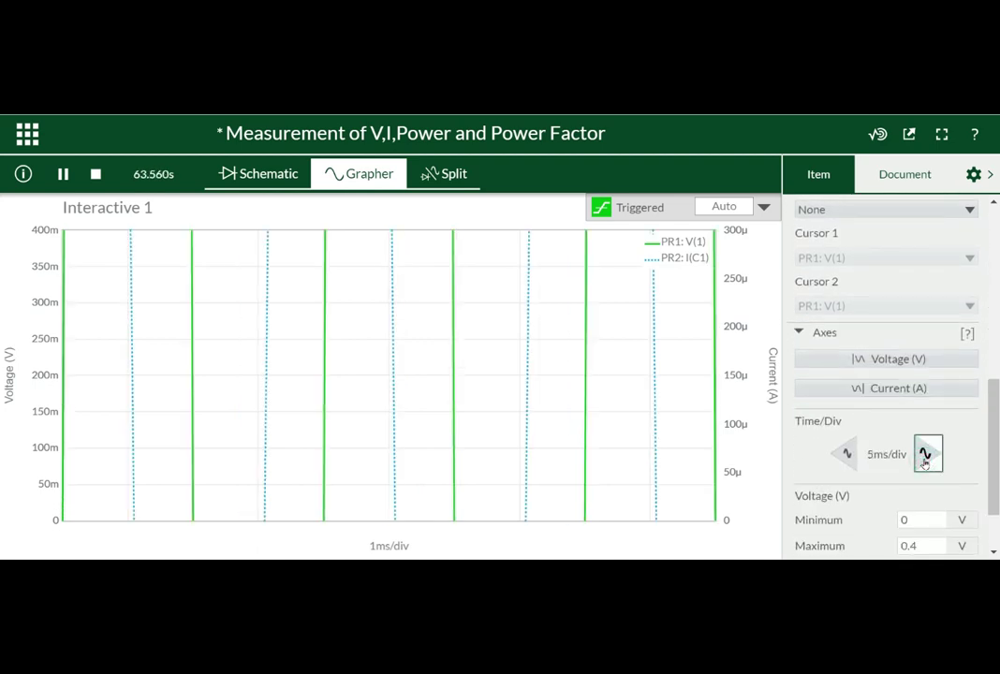
{"action": "scroll", "coordinate": [926, 476], "scroll_direction": "down", "scroll_amount": 3}
- Set the voltage axis minimum to -15 and maximum to 15
{"action": "left_click", "coordinate": [915, 437]}
{"action": "left_click_drag", "start_coordinate": [914, 437], "coordinate": [896, 447]}
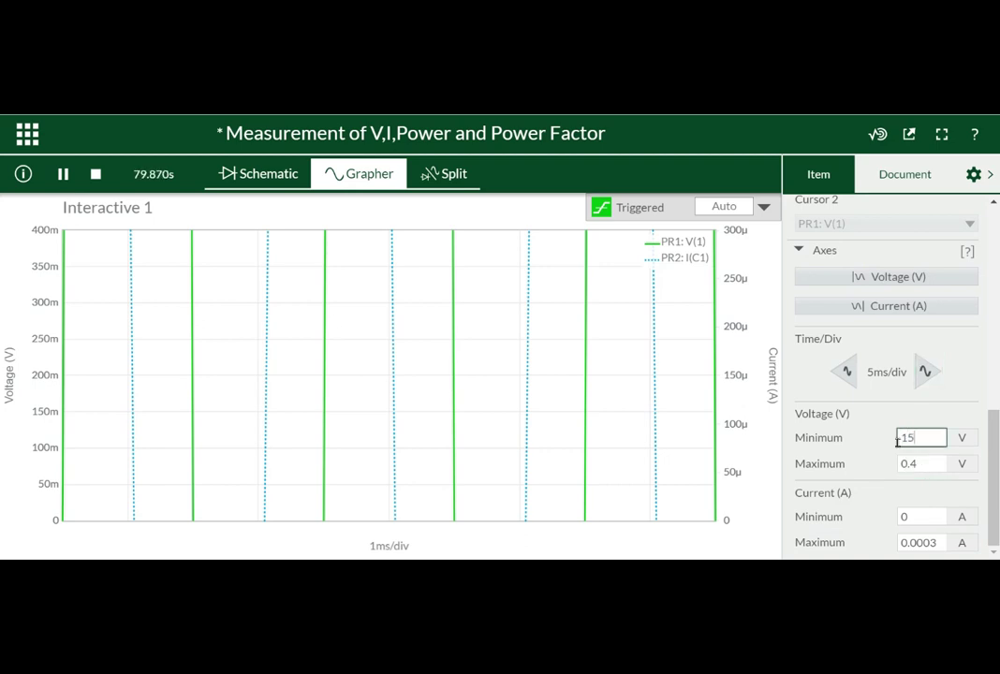
{"action": "type", "text": "15"}
{"action": "left_click", "coordinate": [919, 458]}
{"action": "double_click", "coordinate": [904, 437]}
{"action": "key", "text": "BackSpace"}
{"action": "type", "text": "-15"}
{"action": "double_click", "coordinate": [906, 464]}
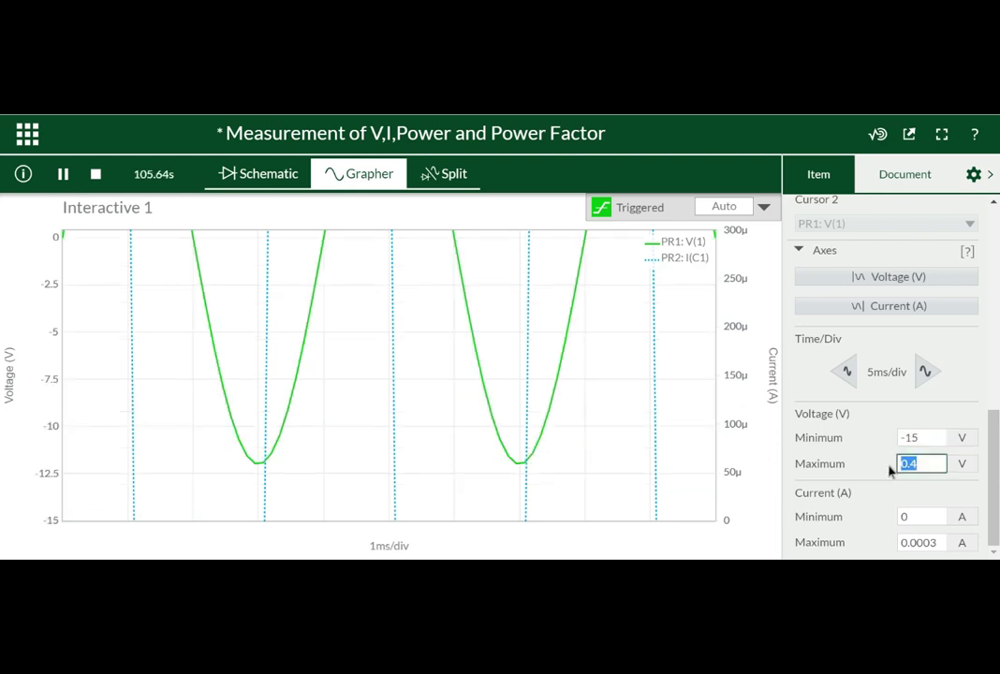
{"action": "type", "text": "15"}
{"action": "key", "text": "Return"}
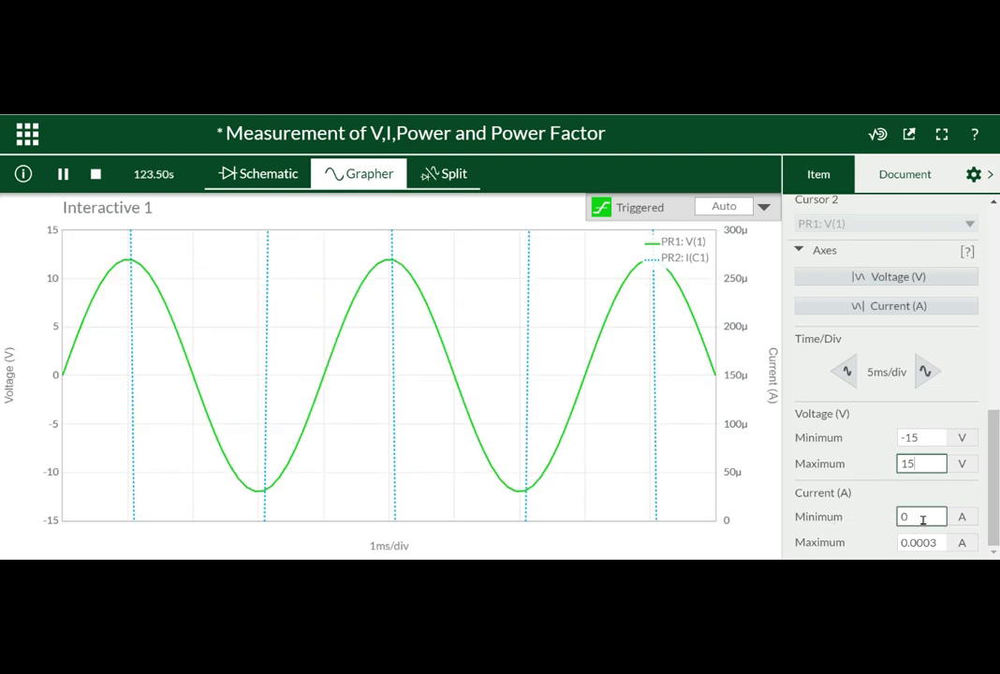
- Set the grapher's current axis minimum to -10m and maximum to 10m A
{"action": "left_click", "coordinate": [279, 176]}
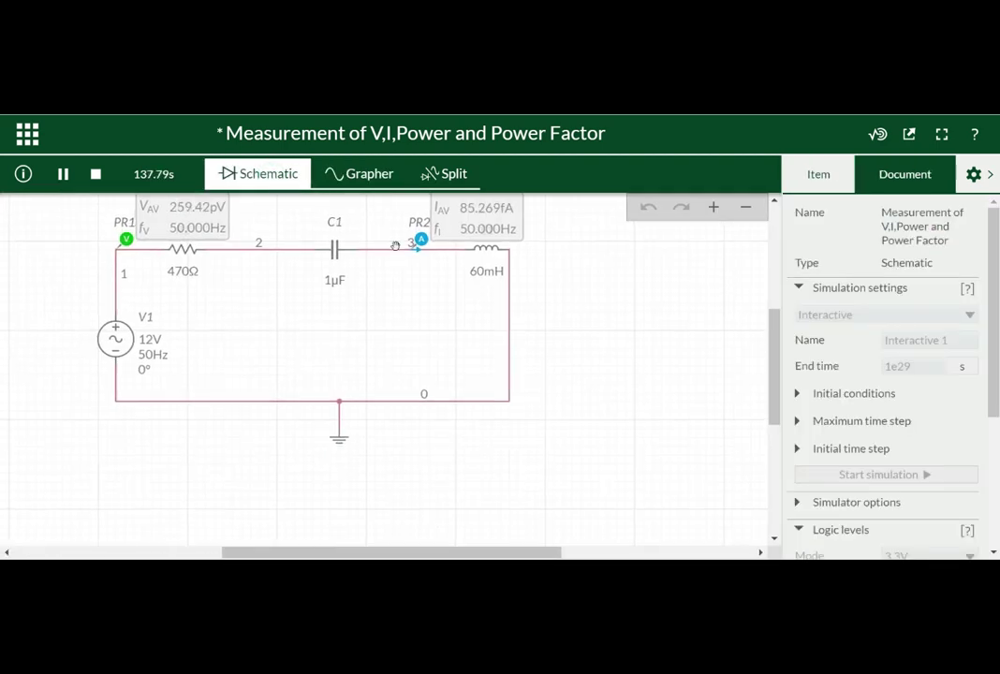
{"action": "left_click_drag", "start_coordinate": [776, 367], "coordinate": [777, 326]}
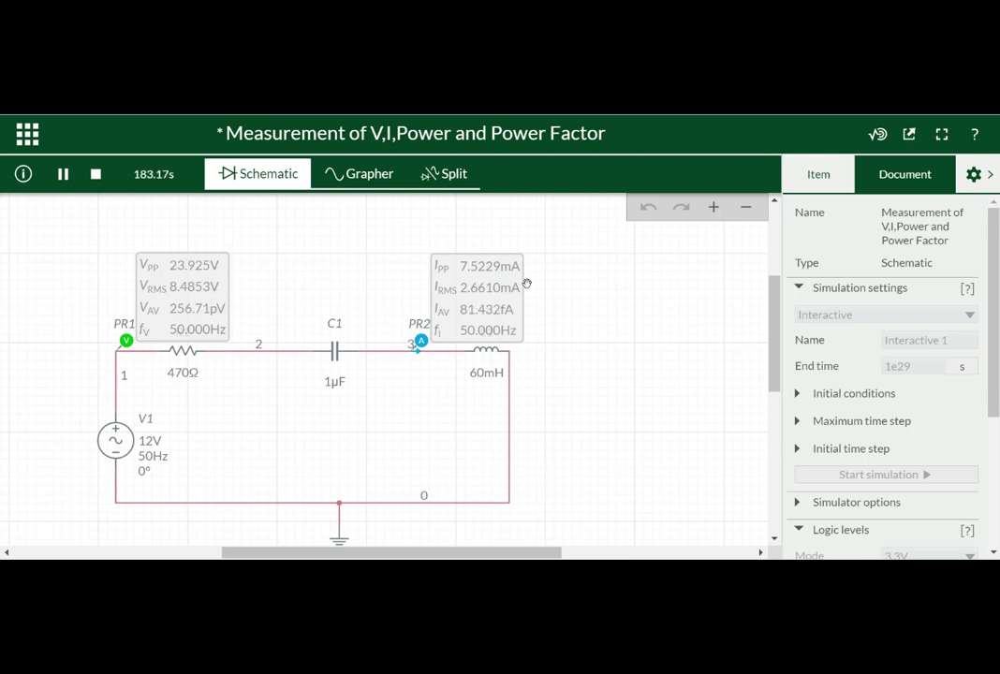
{"action": "left_click", "coordinate": [354, 186]}
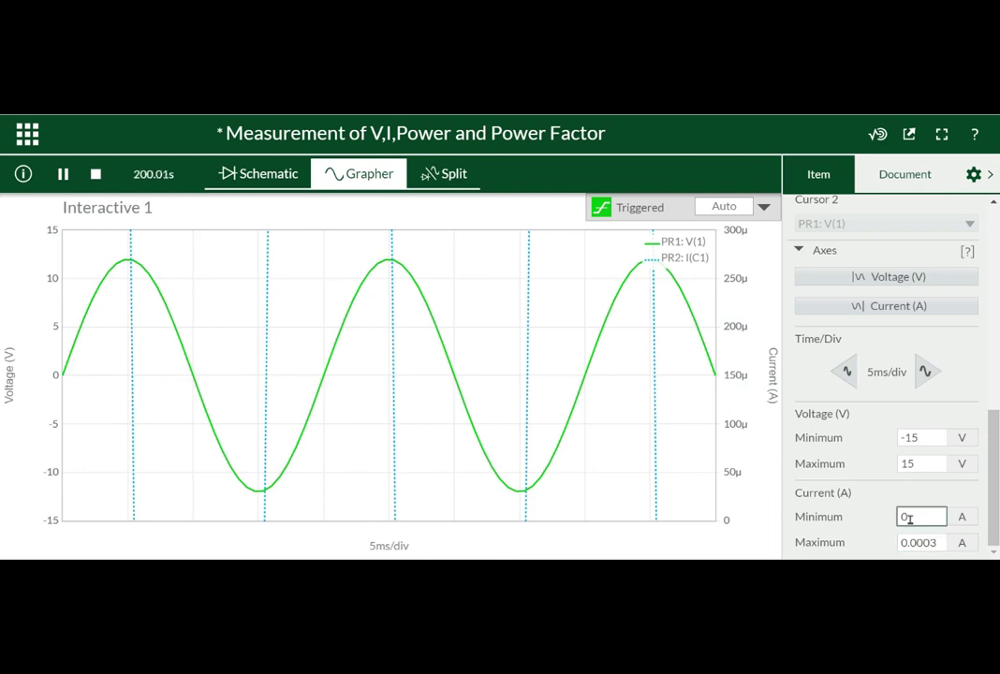
{"action": "left_click_drag", "start_coordinate": [909, 520], "coordinate": [890, 526]}
{"action": "type", "text": "-10m"}
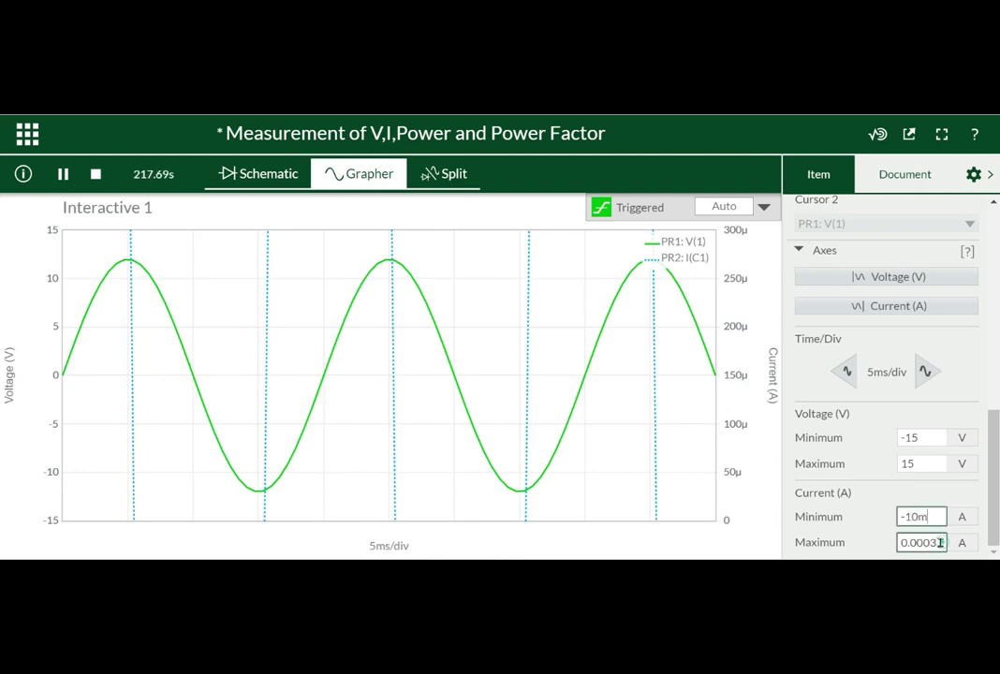
{"action": "left_click_drag", "start_coordinate": [933, 541], "coordinate": [901, 542]}
{"action": "type", "text": "10m"}
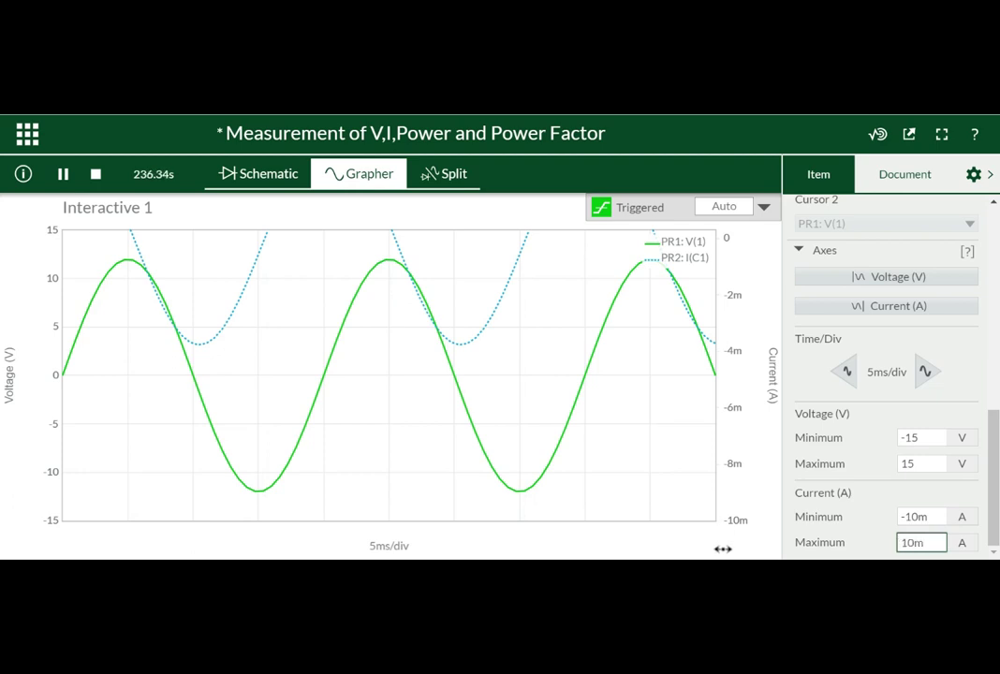
{"action": "key", "text": "Return"}
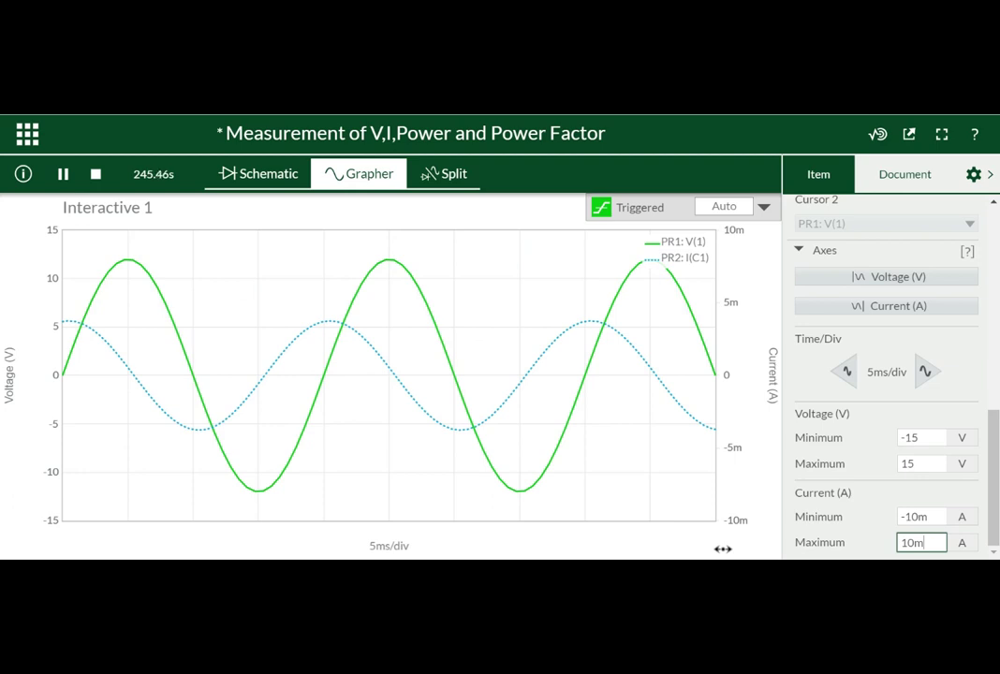